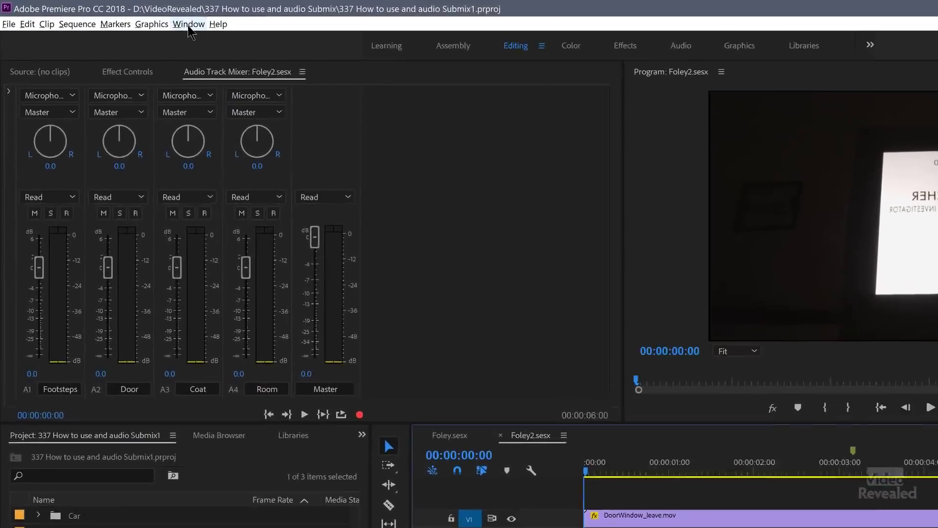
- Open the Audio Track Mixer for Foley2 and expand its effect and send slots
{"action": "left_click", "coordinate": [143, 18]}
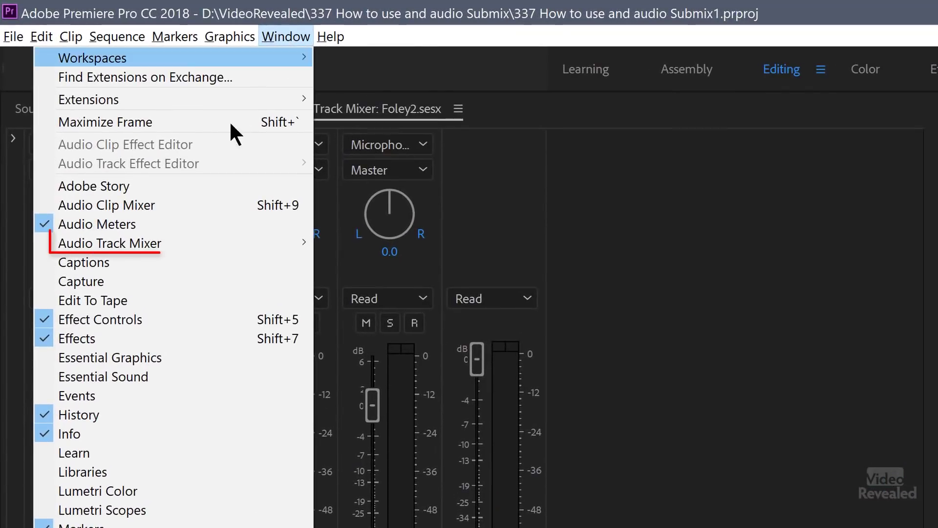
{"action": "left_click", "coordinate": [383, 67]}
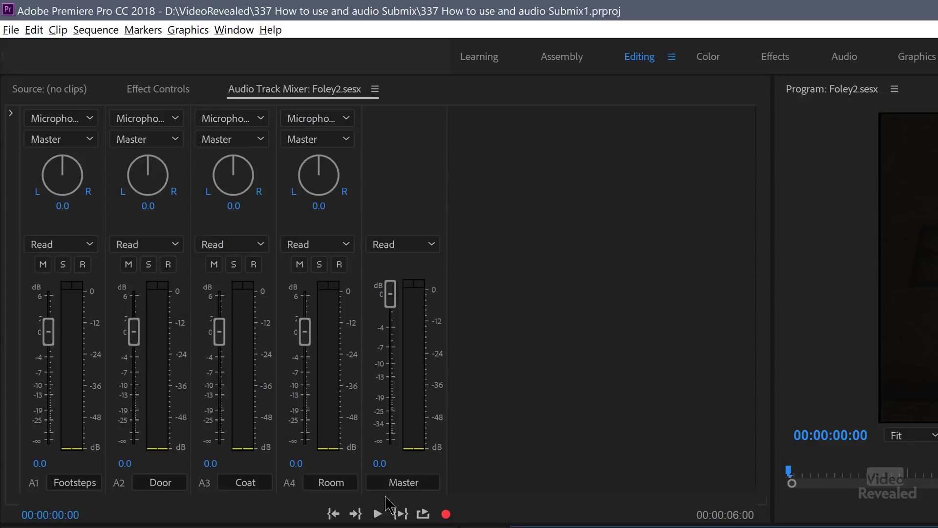
{"action": "left_click", "coordinate": [12, 115]}
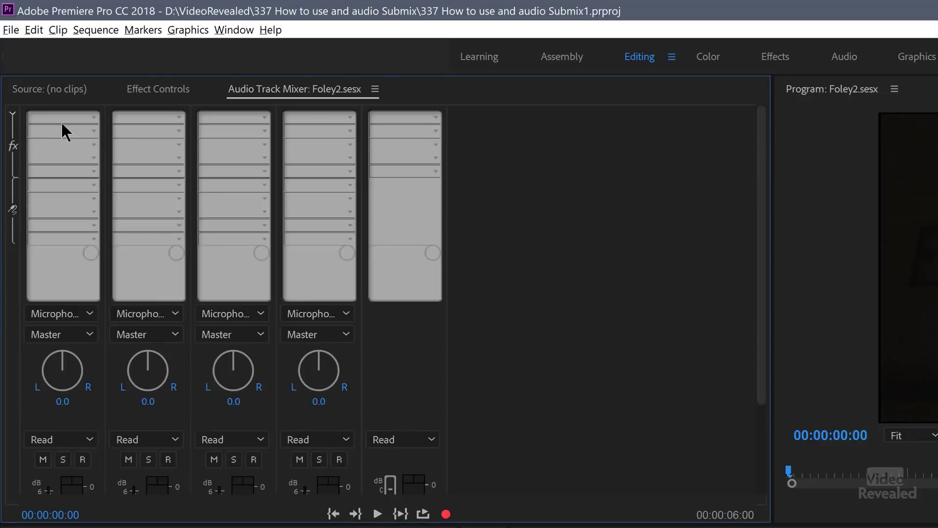
{"action": "left_click", "coordinate": [94, 117]}
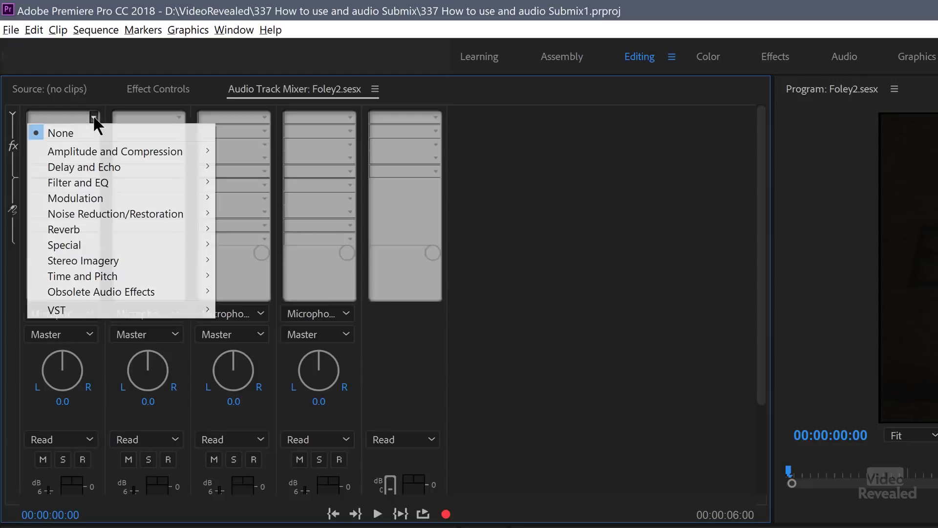
{"action": "left_click", "coordinate": [22, 206]}
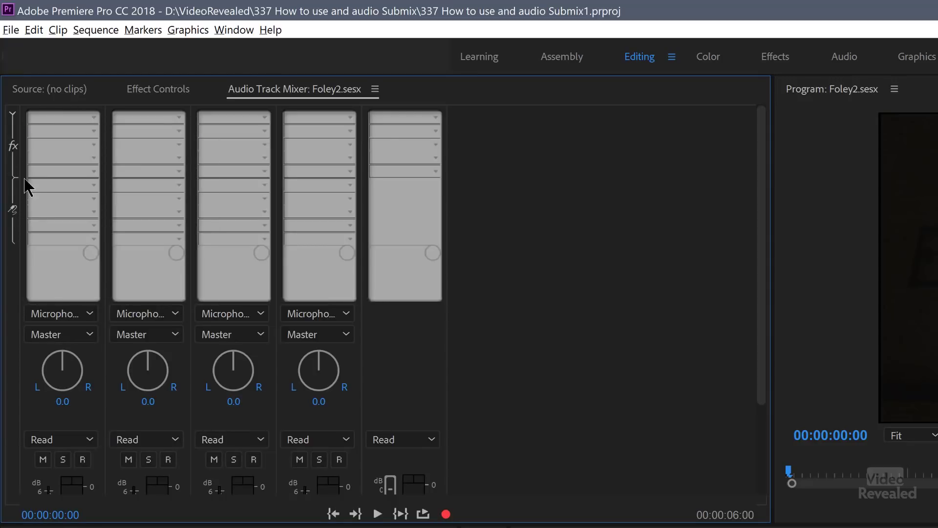
- Send the Footsteps track to a newly created Submix 1 at 6.02 dB
{"action": "left_click", "coordinate": [94, 185]}
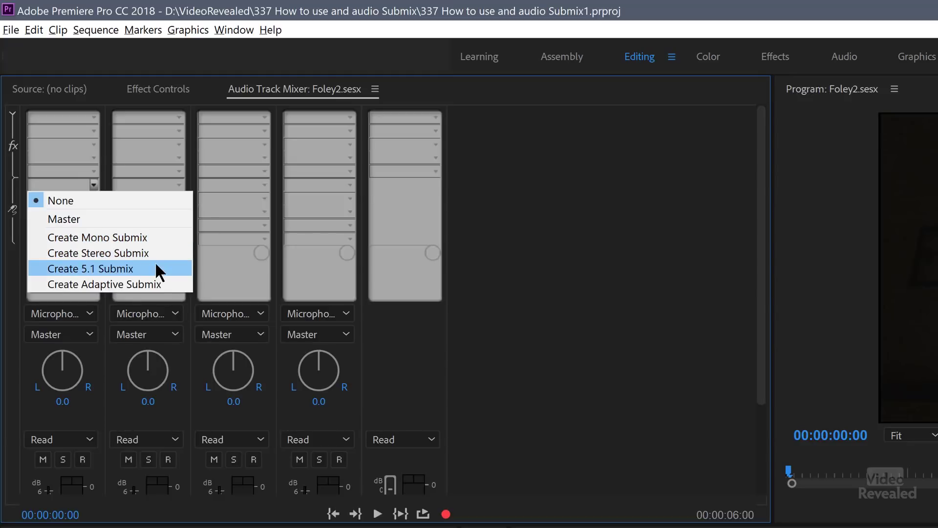
{"action": "left_click", "coordinate": [120, 251]}
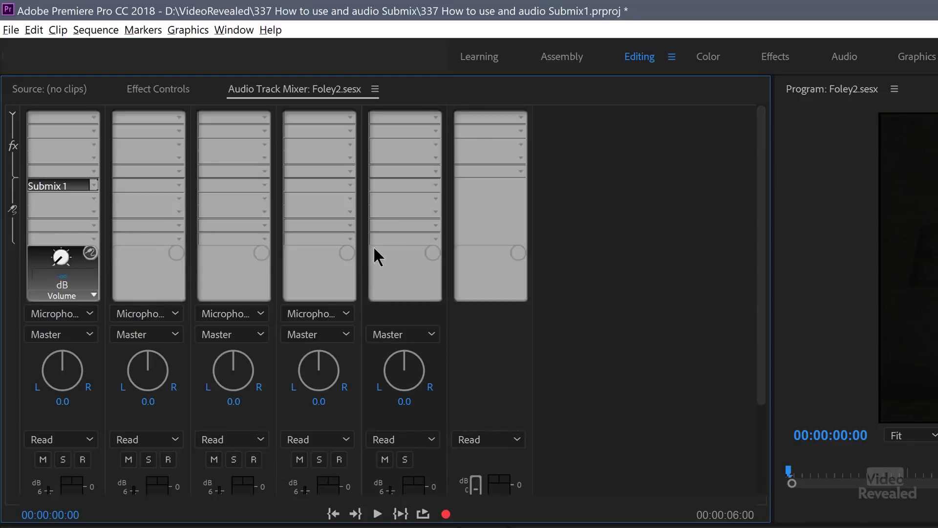
{"action": "left_click", "coordinate": [435, 332]}
- Route the Door, Coat and Room sends to Submix 1, so all four foley tracks feed it
{"action": "left_click", "coordinate": [426, 336]}
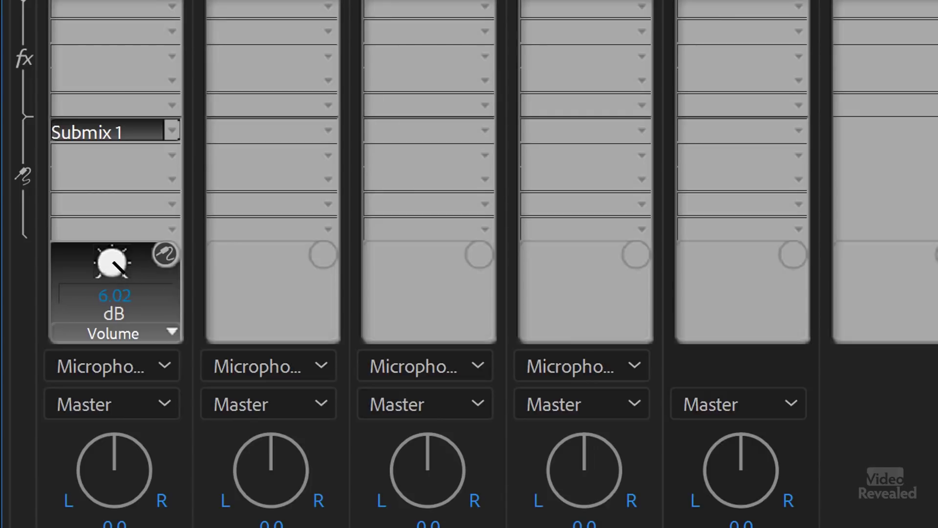
{"action": "left_click", "coordinate": [328, 131]}
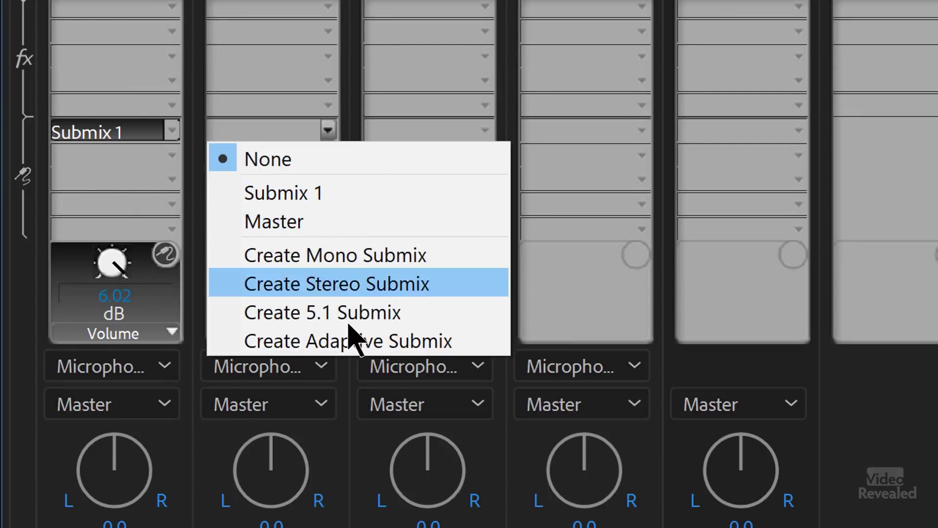
{"action": "left_click", "coordinate": [345, 194]}
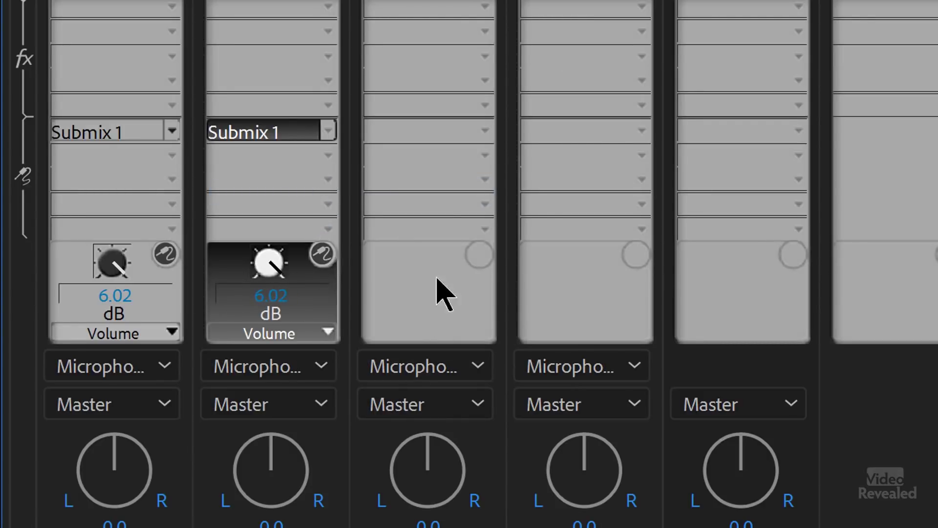
{"action": "left_click", "coordinate": [485, 132]}
{"action": "left_click", "coordinate": [473, 191]}
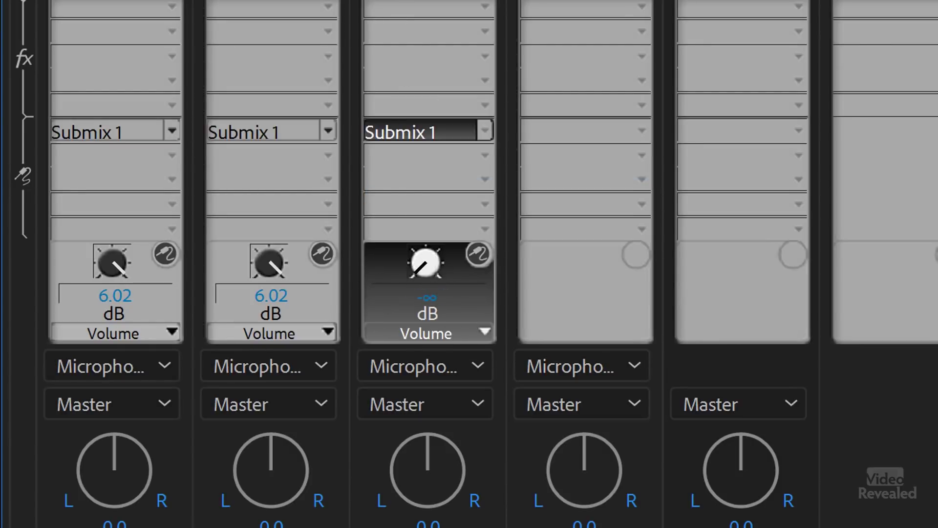
{"action": "left_click", "coordinate": [641, 131]}
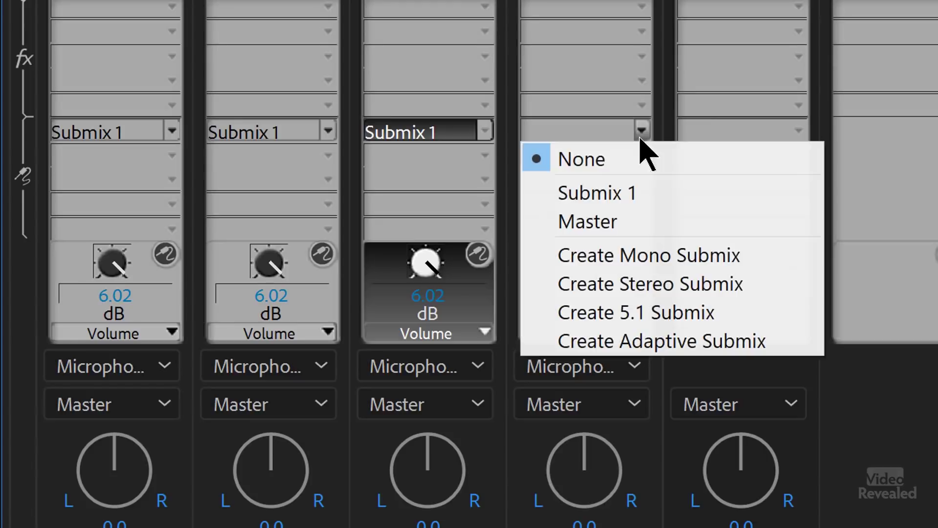
{"action": "left_click", "coordinate": [622, 195]}
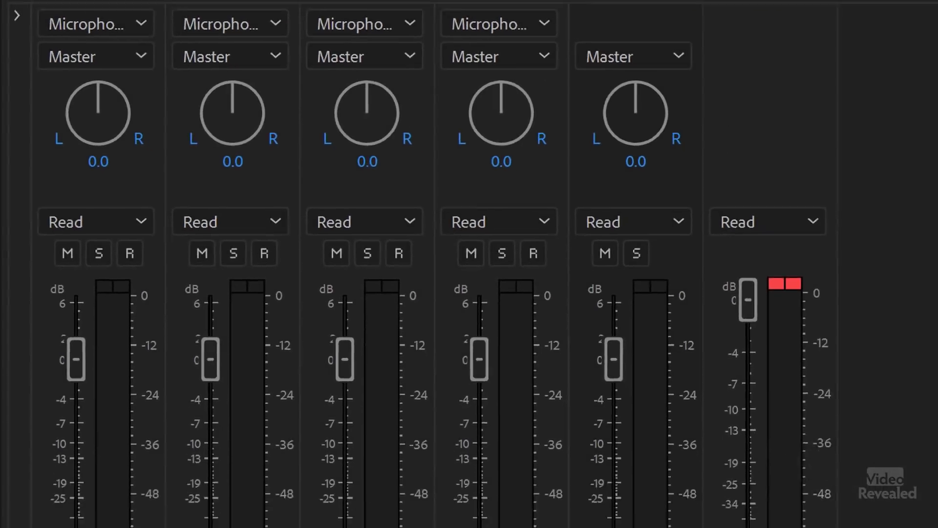
- Play the four foley tracks through Submix 1, then re-expand the mixer's effect and send slots
{"action": "key", "text": "space"}
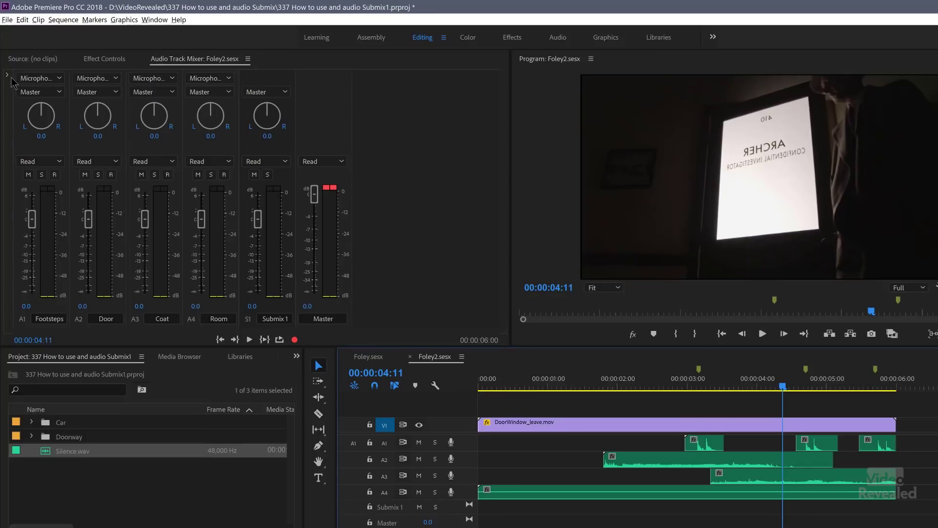
{"action": "left_click", "coordinate": [7, 76]}
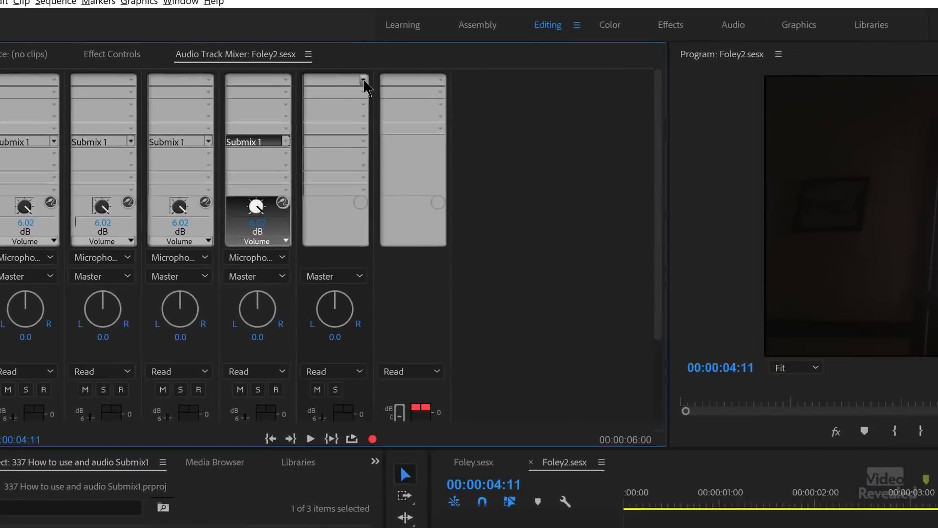
- Add Convolution Reverb to Submix 1 with the Bitter Hallway preset (Hall impulse, 58% mix)
{"action": "left_click", "coordinate": [287, 77]}
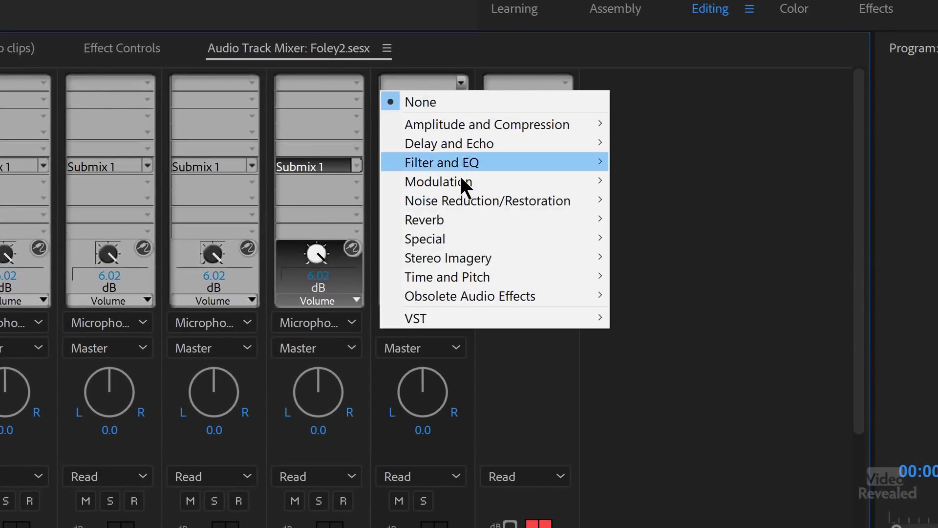
{"action": "mouse_move", "coordinate": [462, 225]}
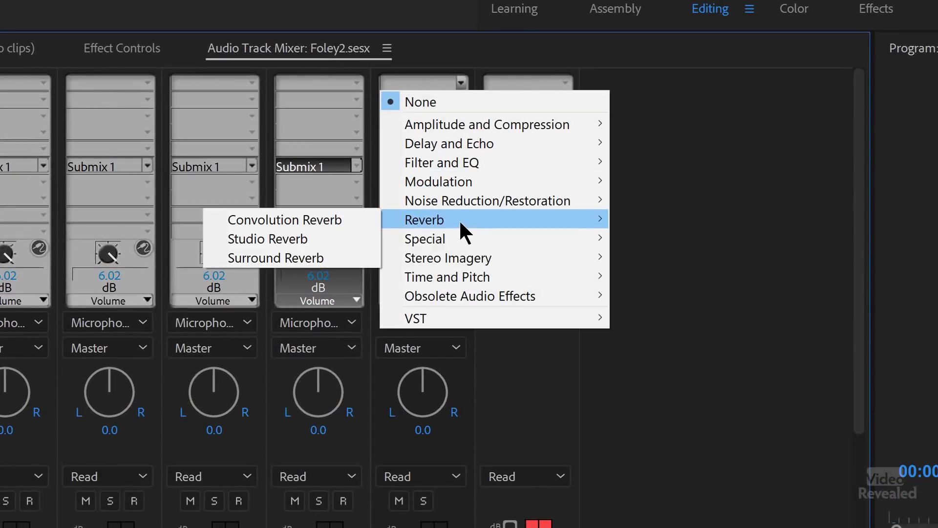
{"action": "left_click", "coordinate": [344, 220]}
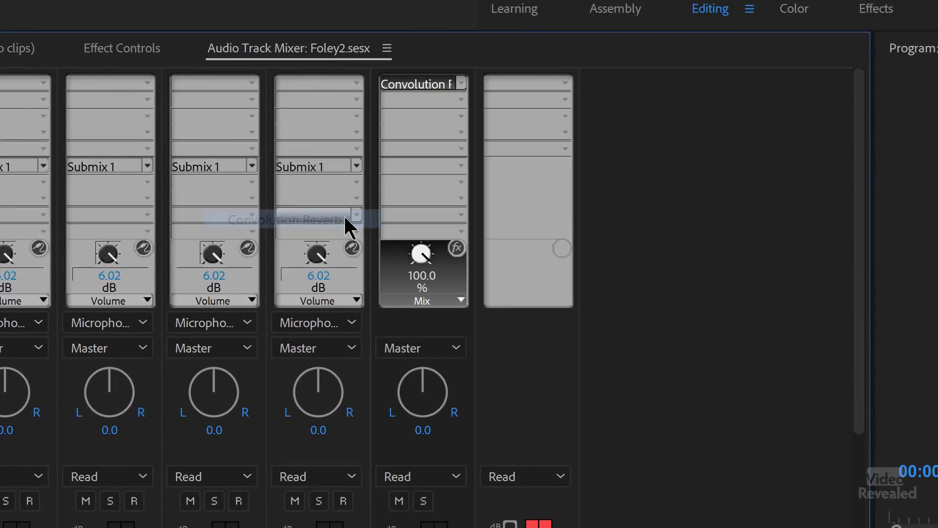
{"action": "double_click", "coordinate": [425, 89]}
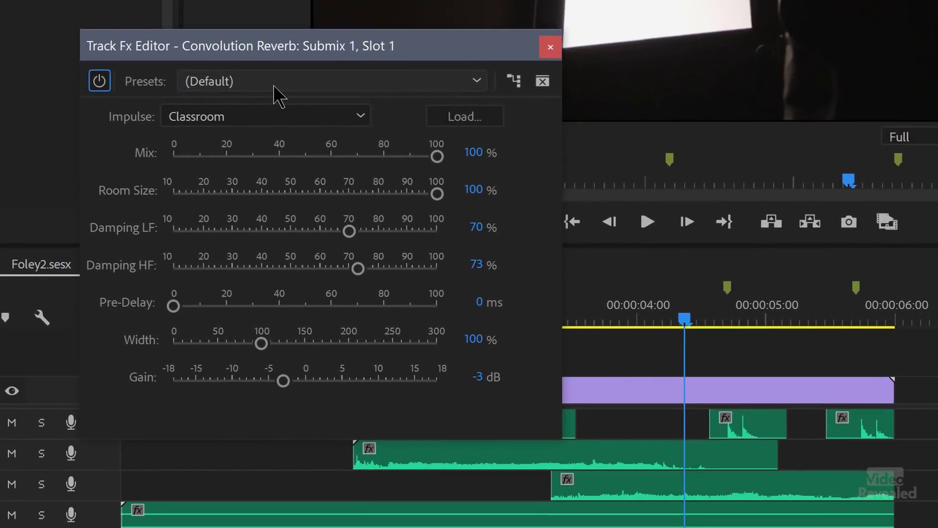
{"action": "left_click", "coordinate": [866, 374]}
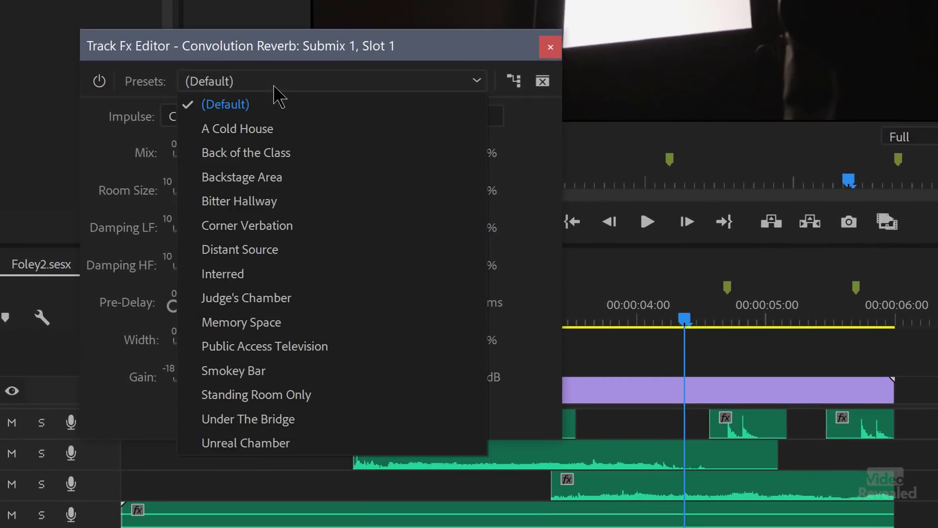
{"action": "left_click", "coordinate": [254, 205]}
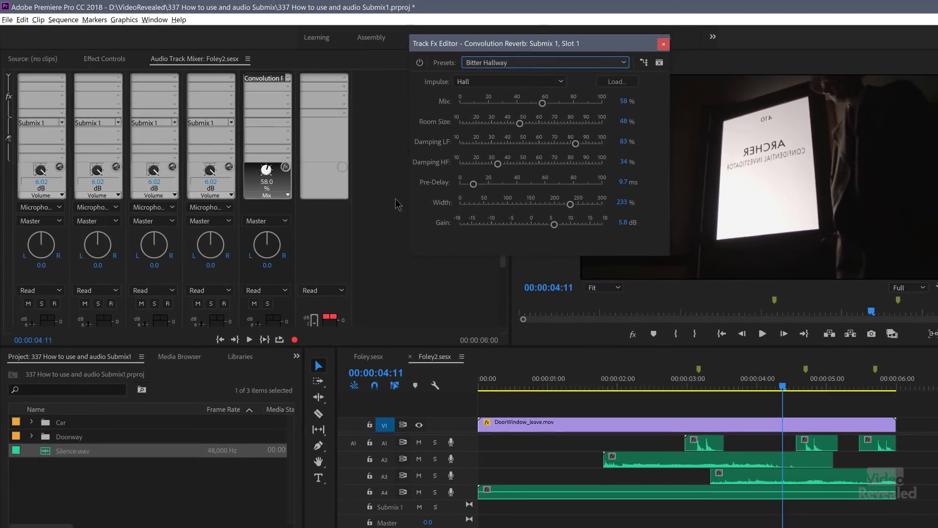
{"action": "left_click_drag", "start_coordinate": [492, 386], "coordinate": [474, 388]}
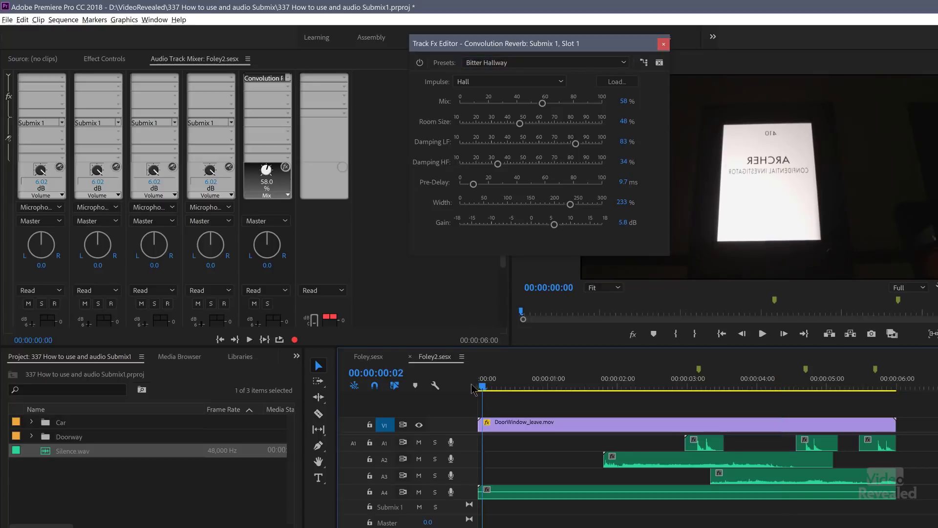
- Play the sequence from the start to hear the Bitter Hallway reverb on the foley
{"action": "key", "text": "space"}
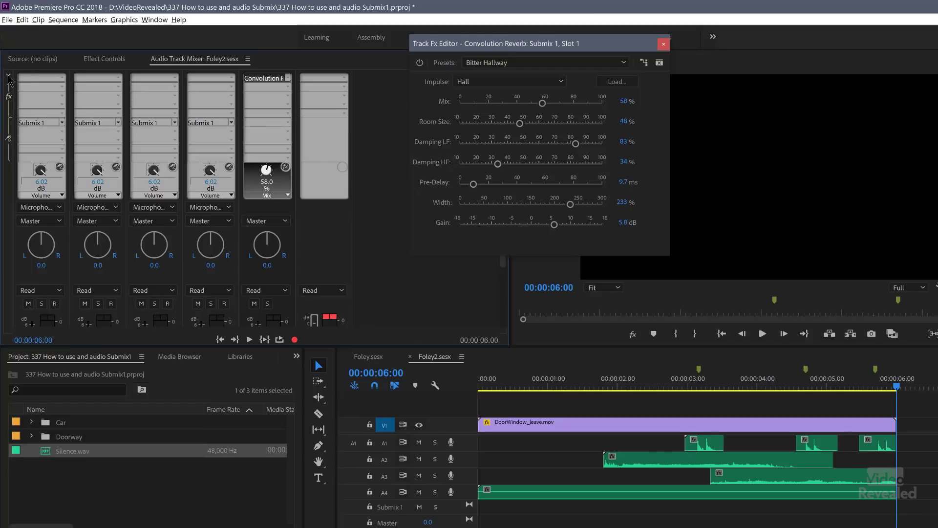
- Pull the Submix 1 fader fully down, play, then raise it back to about 0 dB
{"action": "left_click", "coordinate": [9, 77]}
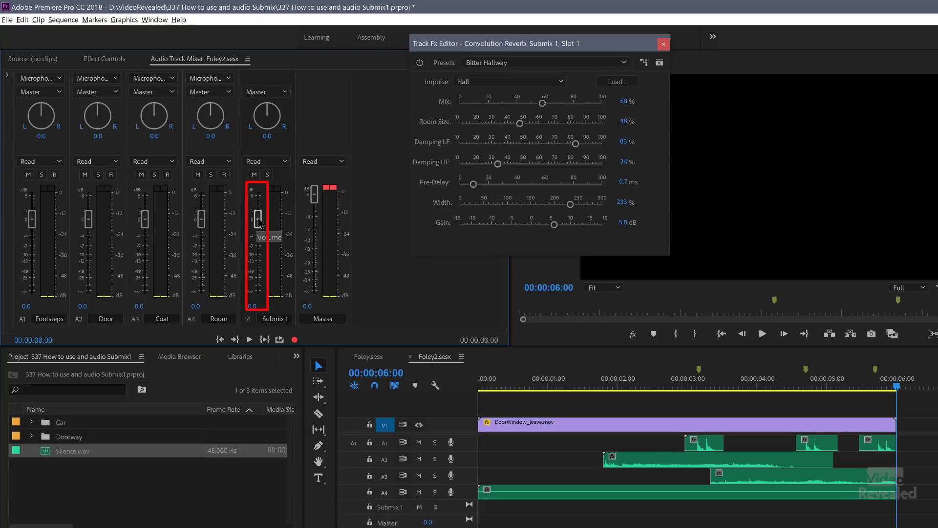
{"action": "left_click_drag", "start_coordinate": [259, 222], "coordinate": [261, 290]}
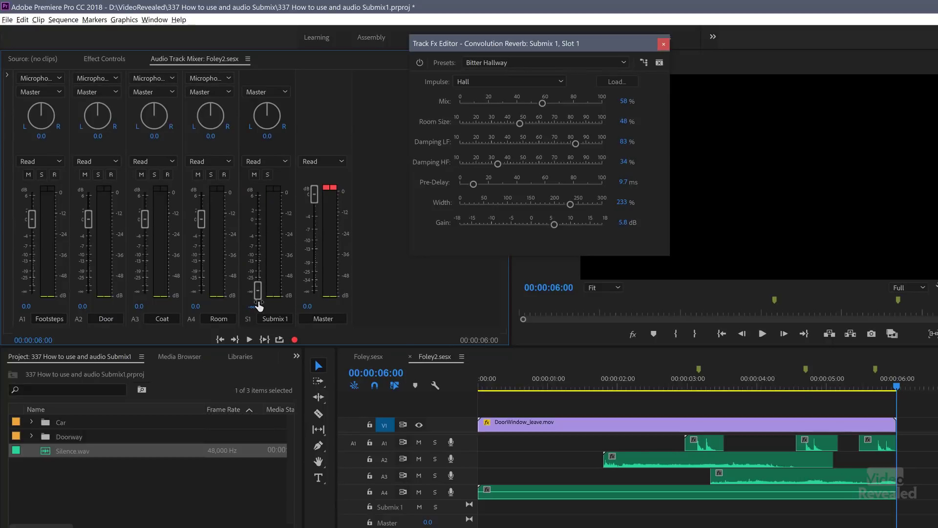
{"action": "key", "text": "space"}
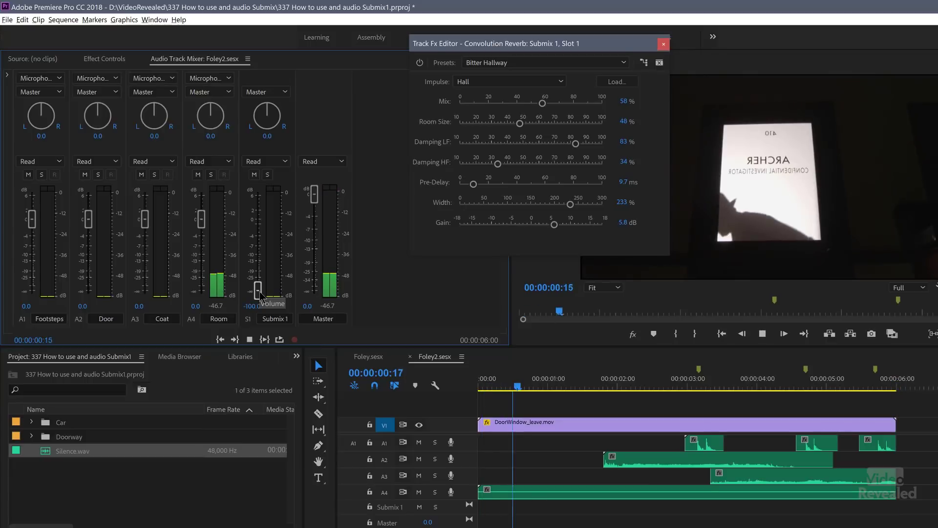
{"action": "left_click_drag", "start_coordinate": [258, 294], "coordinate": [258, 209]}
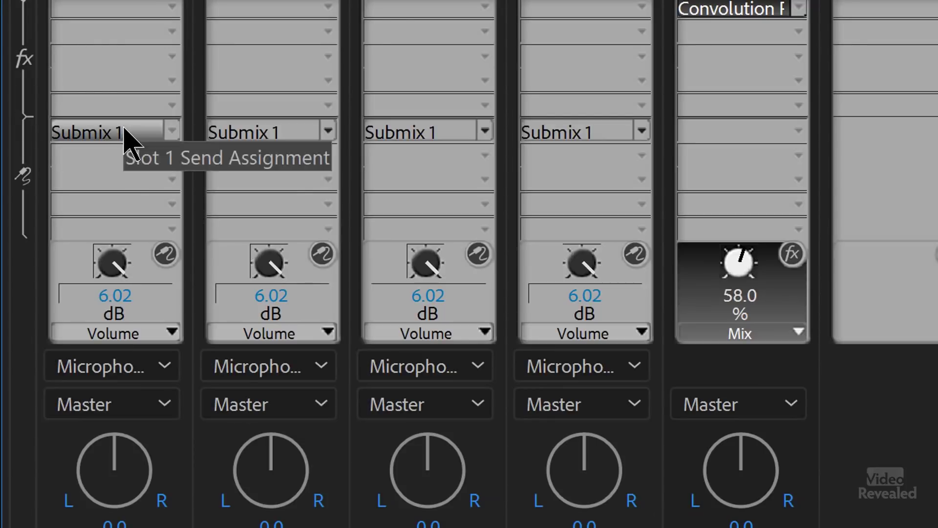
{"action": "right_click", "coordinate": [124, 131]}
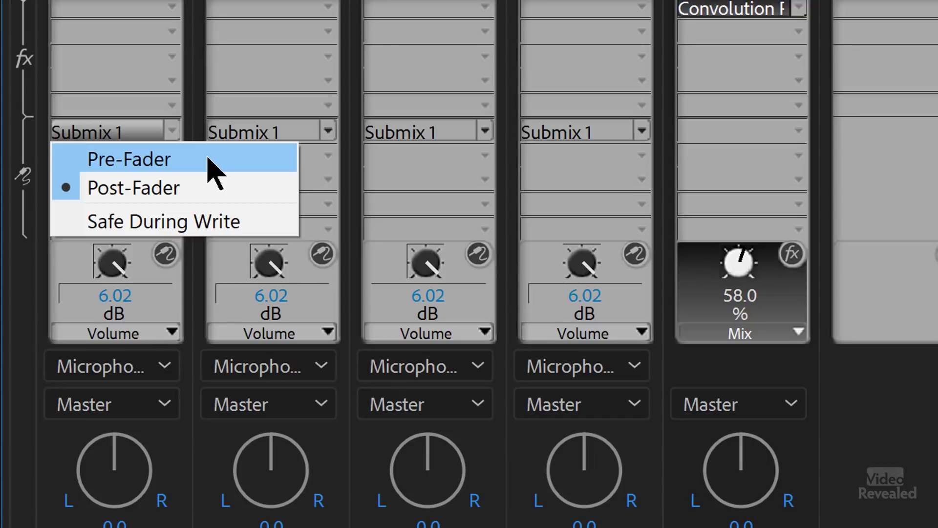
- Set the Footsteps track's Submix 1 send to Pre-Fader
{"action": "left_click", "coordinate": [134, 146]}
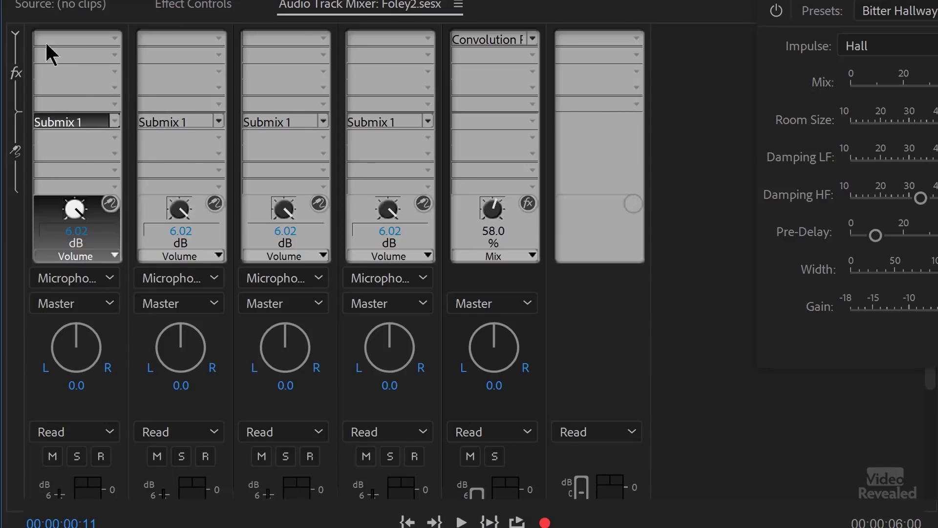
- Lower Footsteps to -16.3, Coat to -12.7, Room to -16.3 dB and Submix 1 to 0.0 dB
{"action": "left_click", "coordinate": [16, 37]}
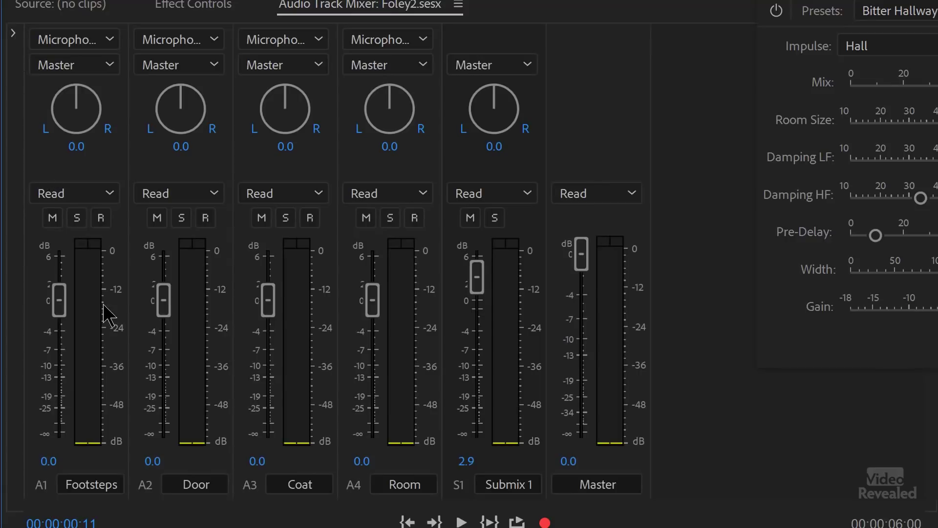
{"action": "left_click_drag", "start_coordinate": [60, 316], "coordinate": [61, 423]}
{"action": "left_click", "coordinate": [166, 371]}
{"action": "left_click", "coordinate": [270, 377]}
{"action": "left_click_drag", "start_coordinate": [375, 320], "coordinate": [380, 402]}
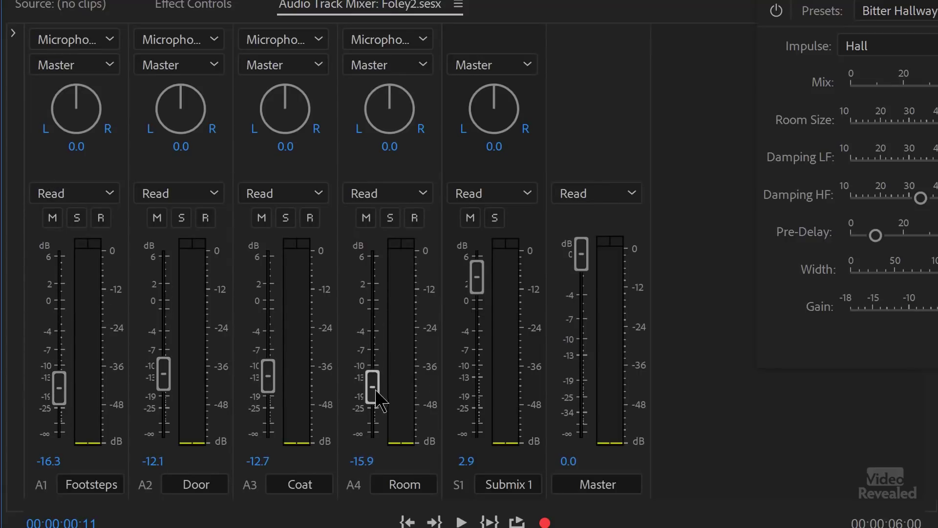
{"action": "left_click", "coordinate": [477, 328]}
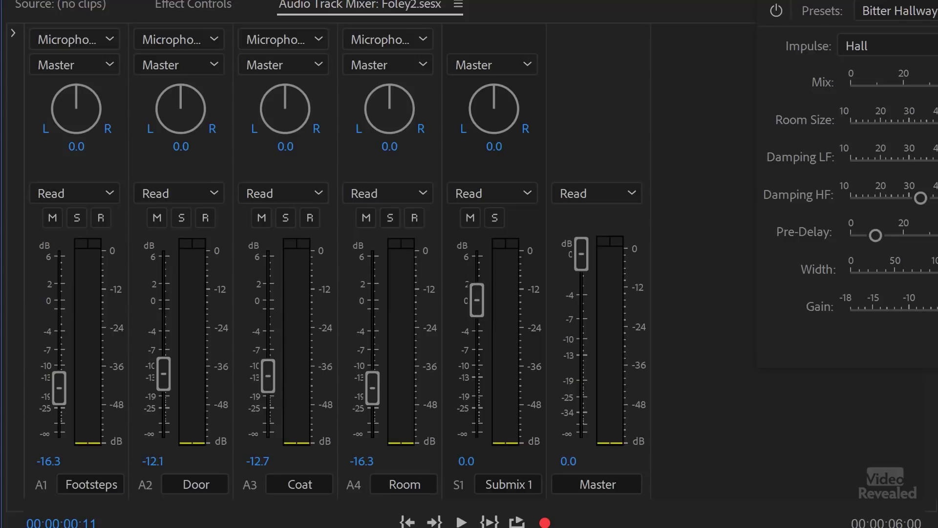
- Play the mix and fine-tune the Door fader to -16.6 dB
{"action": "key", "text": "space"}
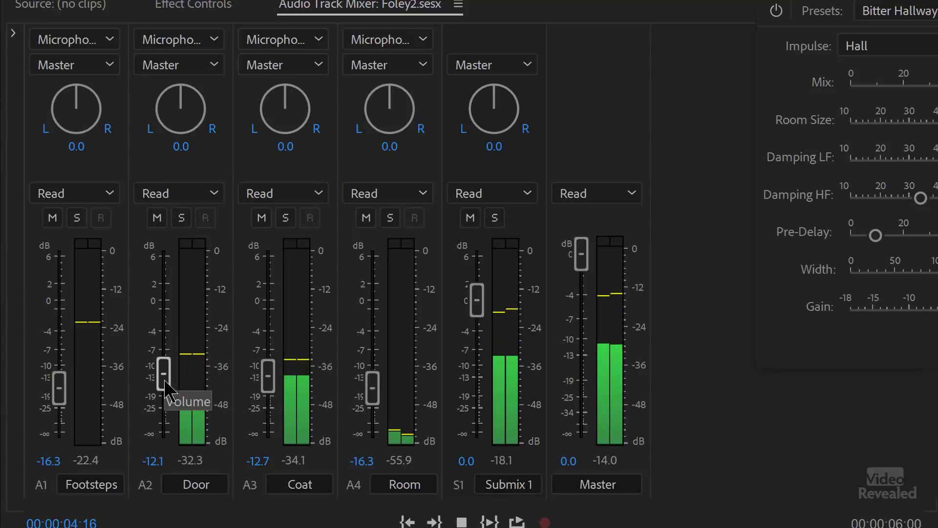
{"action": "left_click_drag", "start_coordinate": [165, 381], "coordinate": [166, 385]}
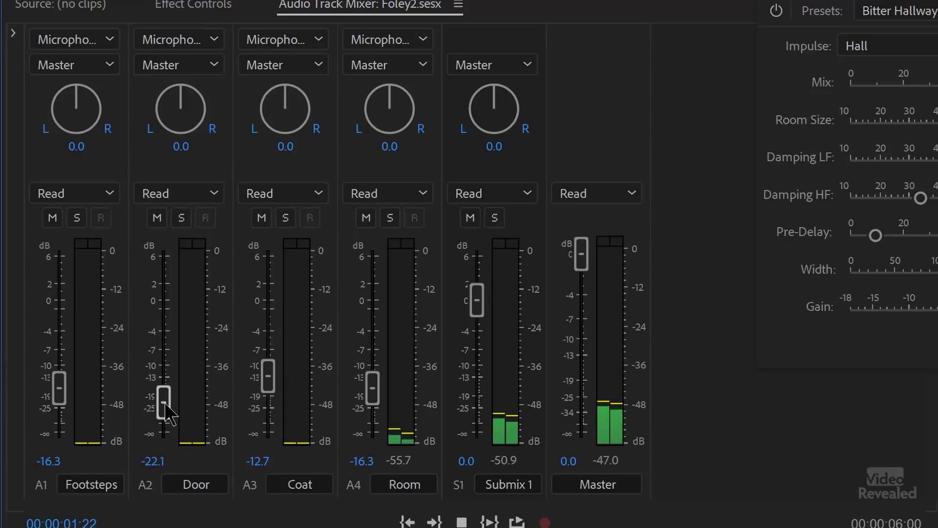
{"action": "left_click_drag", "start_coordinate": [166, 406], "coordinate": [168, 391]}
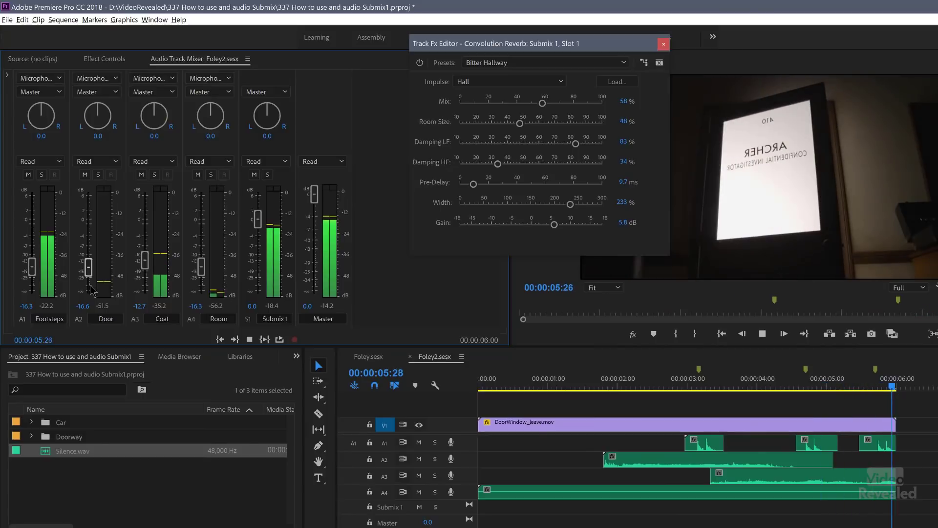
{"action": "left_click_drag", "start_coordinate": [504, 47], "coordinate": [469, 69]}
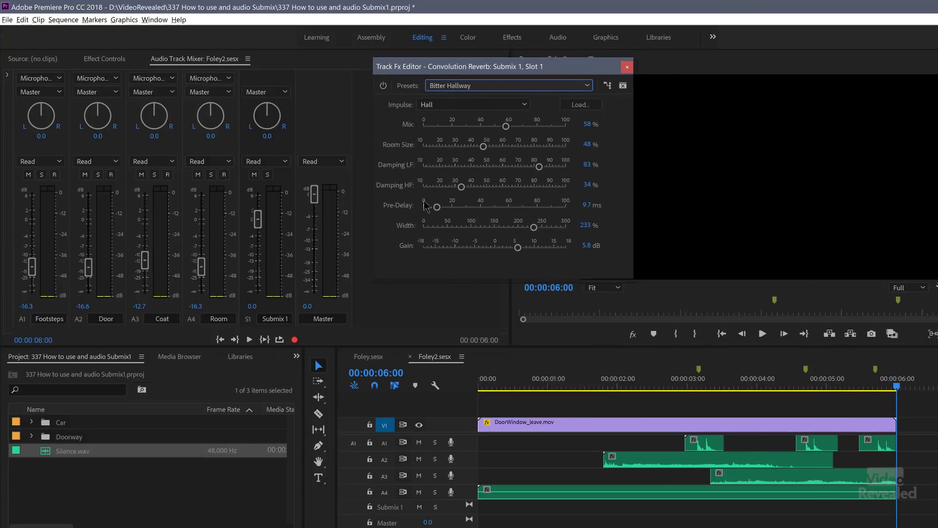
- Audition the Distant Source reverb preset on Submix 1
{"action": "left_click", "coordinate": [478, 89]}
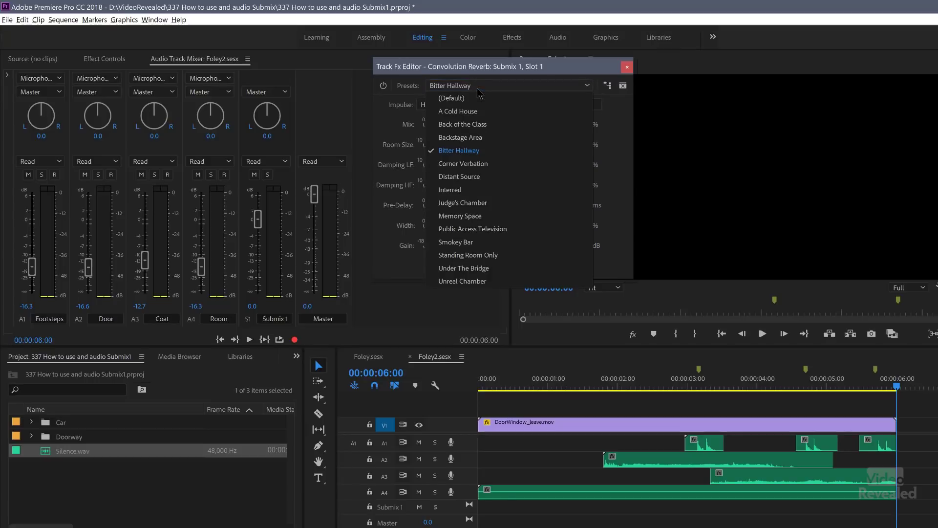
{"action": "left_click", "coordinate": [474, 180]}
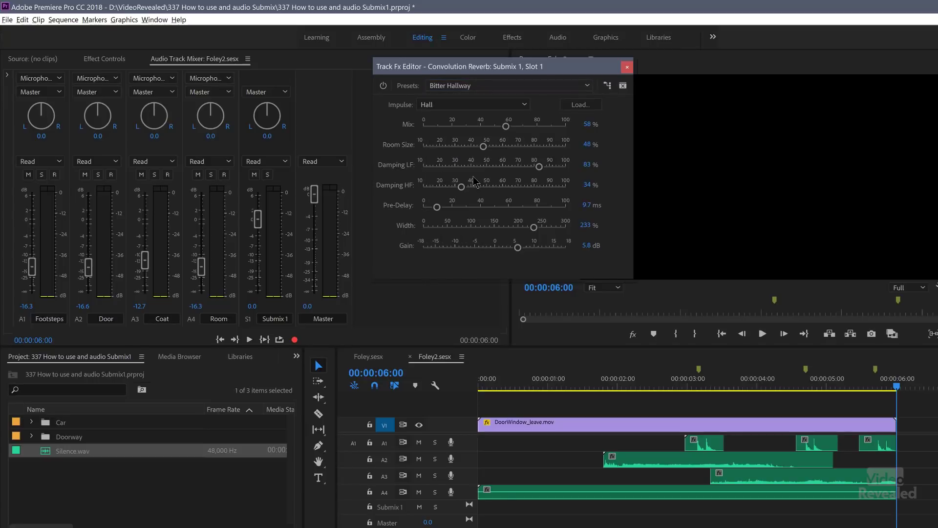
{"action": "key", "text": "space"}
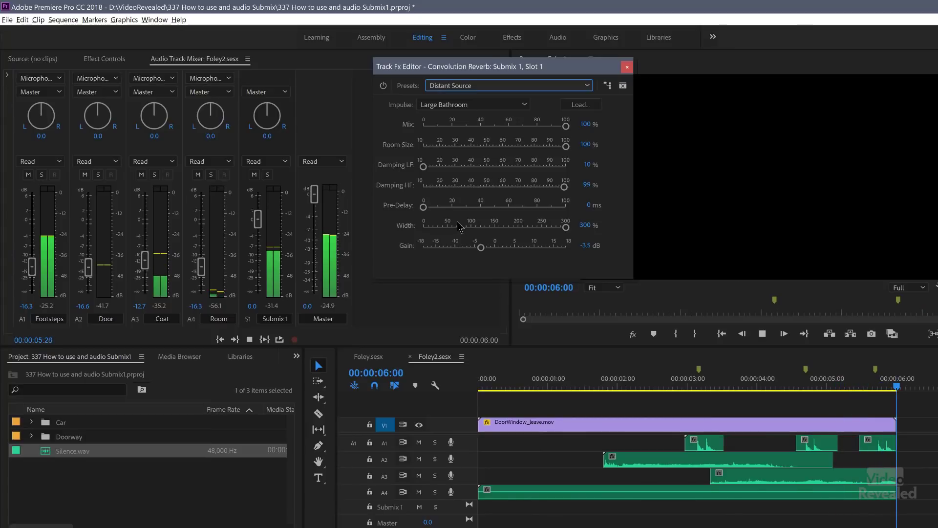
- Switch the reverb to the Smokey Bar preset and replay the sequence
{"action": "left_click", "coordinate": [472, 88]}
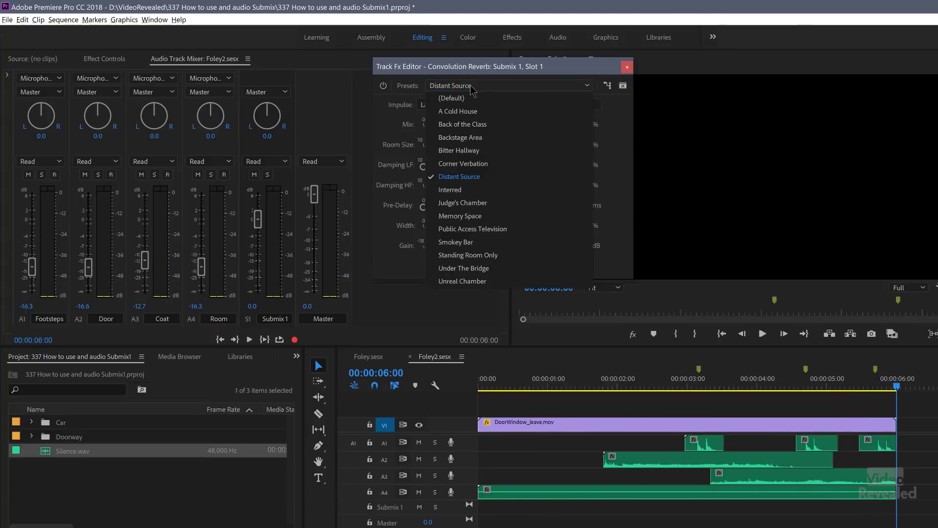
{"action": "left_click", "coordinate": [472, 243]}
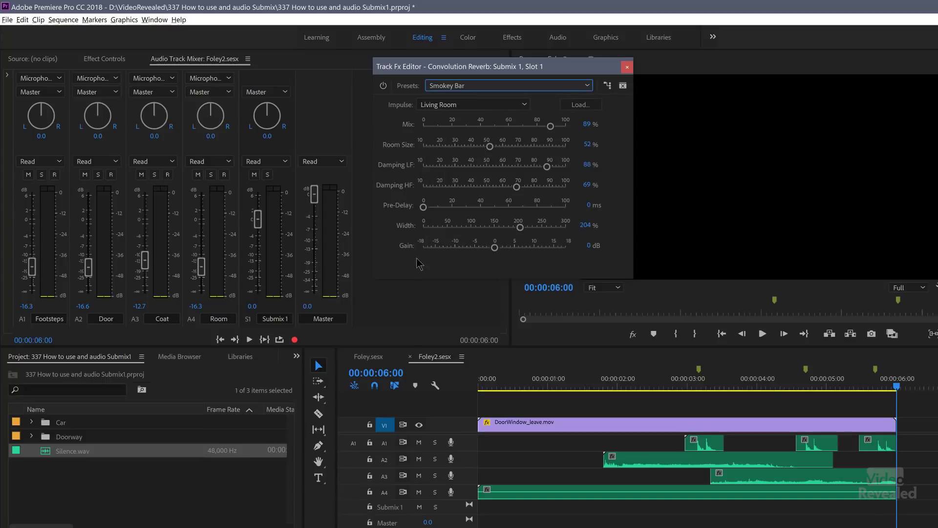
{"action": "key", "text": "space"}
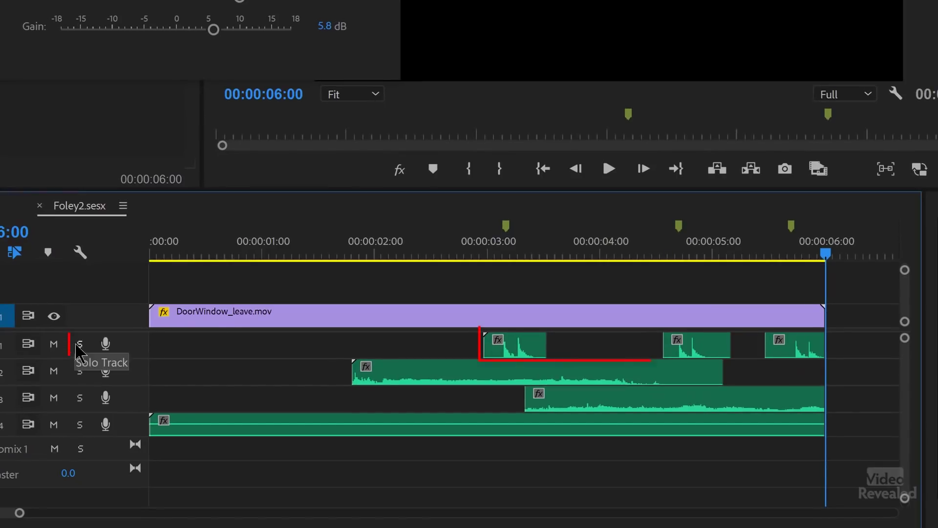
{"action": "left_click", "coordinate": [77, 345]}
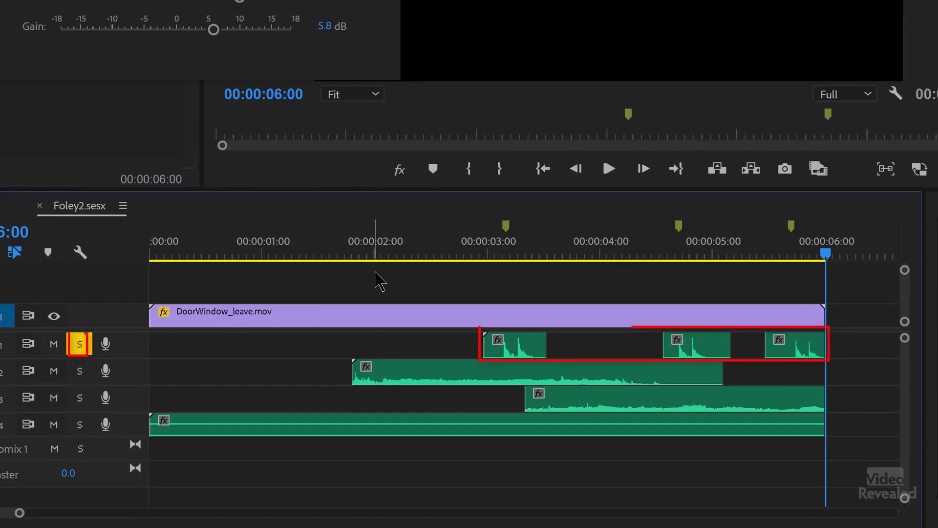
{"action": "left_click", "coordinate": [337, 250]}
{"action": "key", "text": "space"}
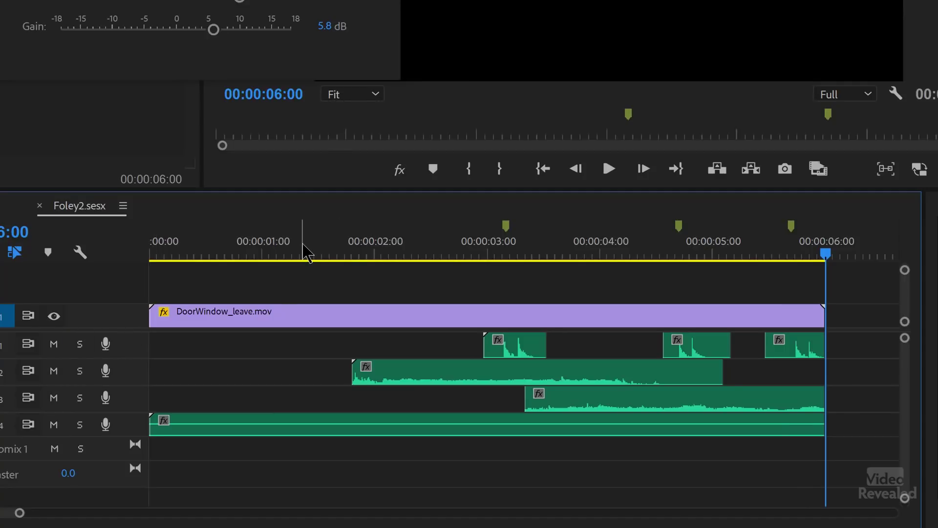
{"action": "key", "text": "space"}
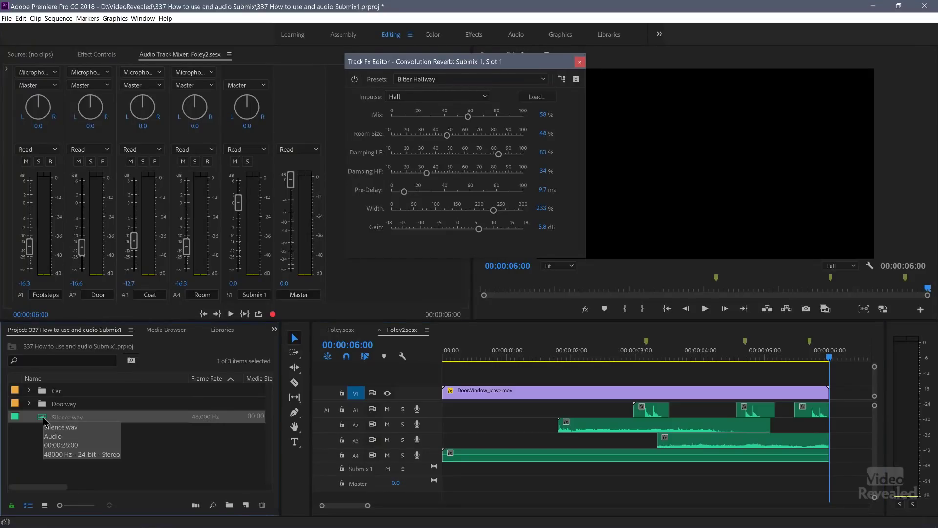
- Add Silence.wav on a new track A5 and select the footstep clips on A1
{"action": "left_click_drag", "start_coordinate": [432, 514], "coordinate": [449, 504]}
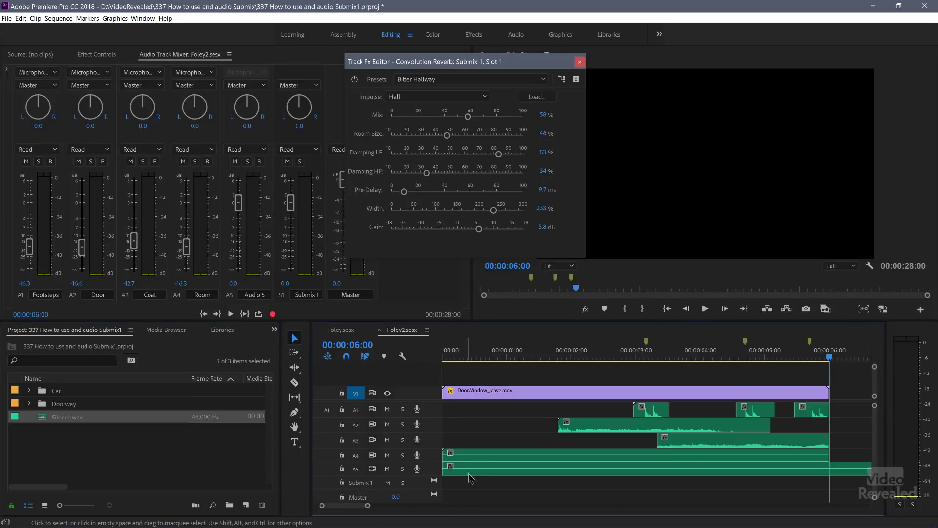
{"action": "left_click", "coordinate": [655, 412]}
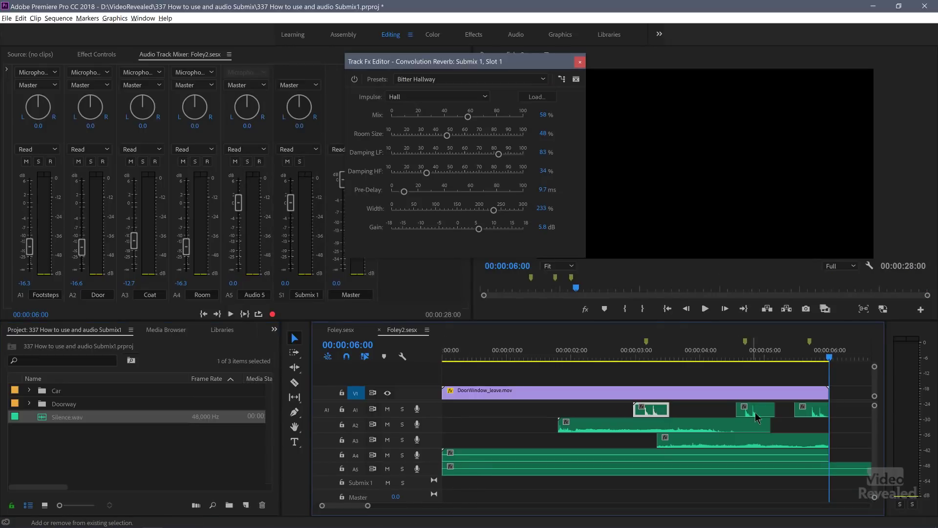
{"action": "left_click", "coordinate": [818, 410], "text": "shift"}
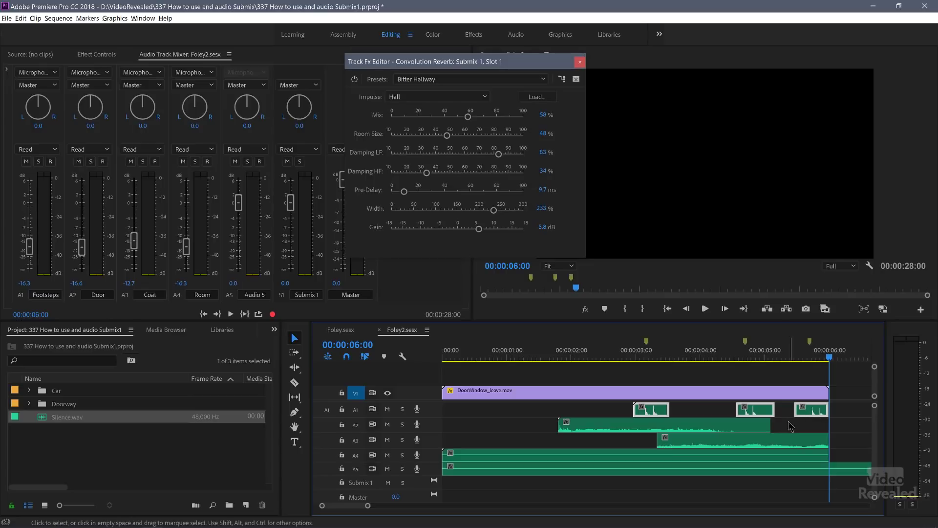
- Paste the footstep copies onto A5 at 00:00:02:29 and close the reverb editor
{"action": "left_click", "coordinate": [625, 355]}
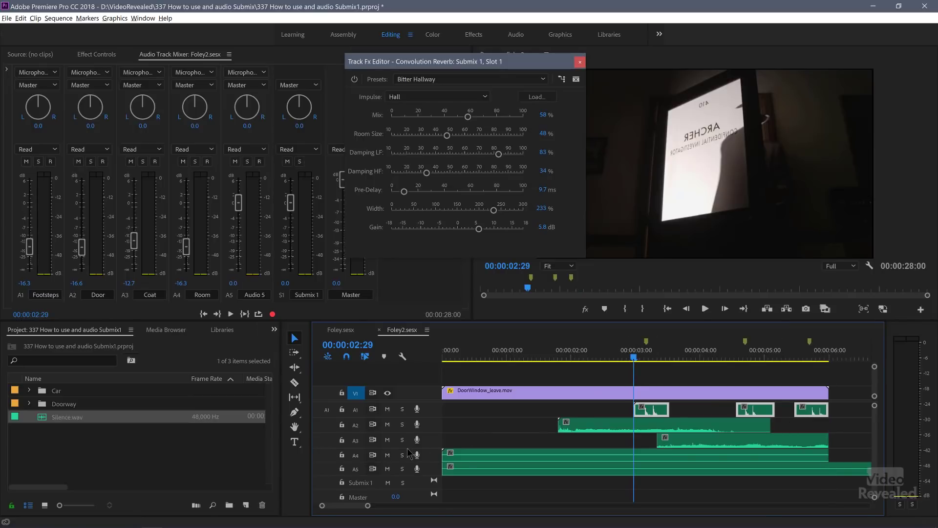
{"action": "left_click", "coordinate": [355, 469]}
{"action": "key", "text": "ctrl+v"}
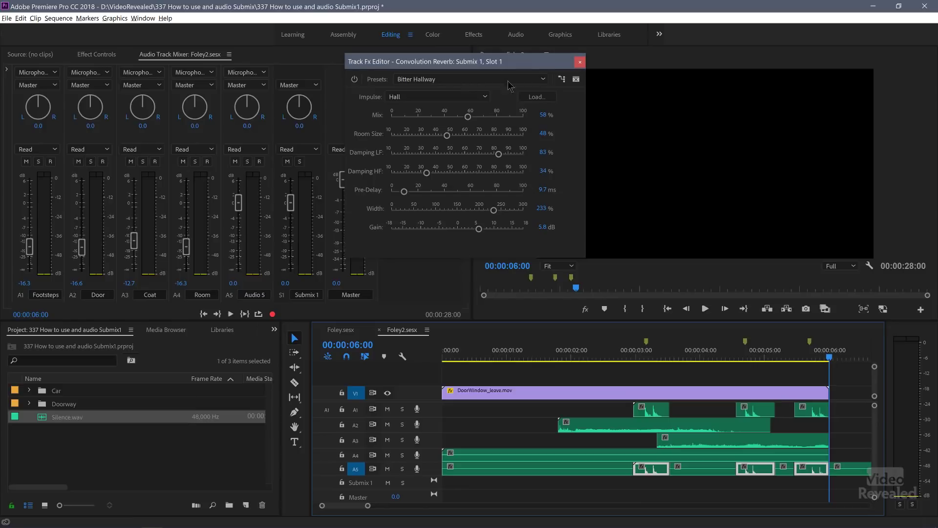
{"action": "left_click", "coordinate": [580, 62]}
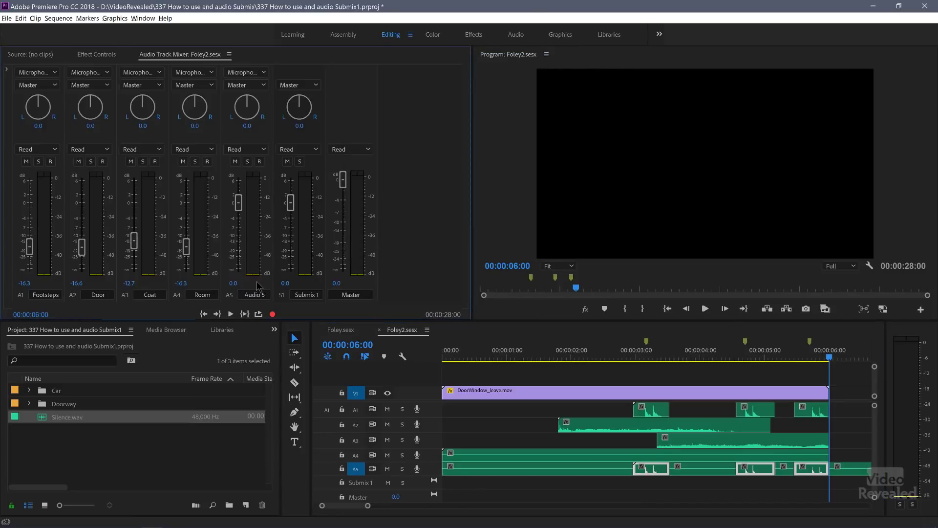
- In the Audio Track Mixer's sends area, route Audio 5's send to Submix 1
{"action": "left_click", "coordinate": [6, 71]}
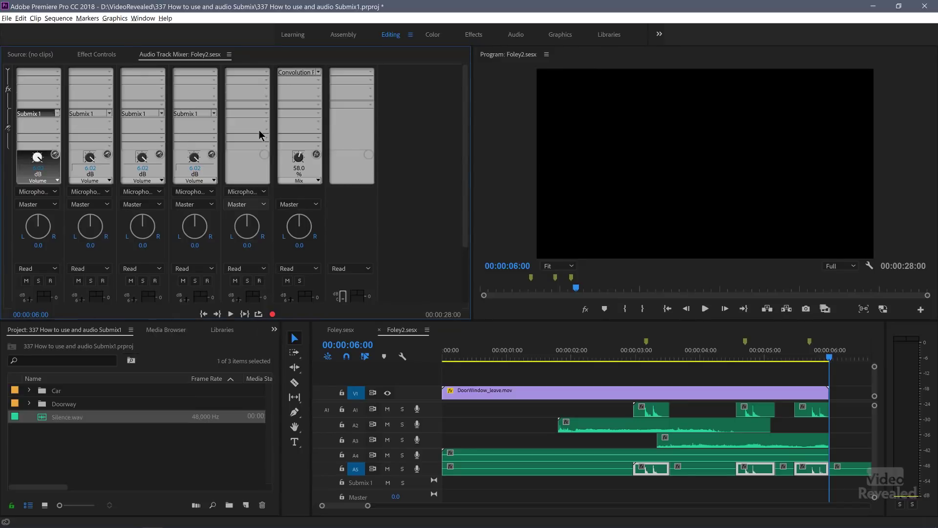
{"action": "left_click", "coordinate": [266, 112]}
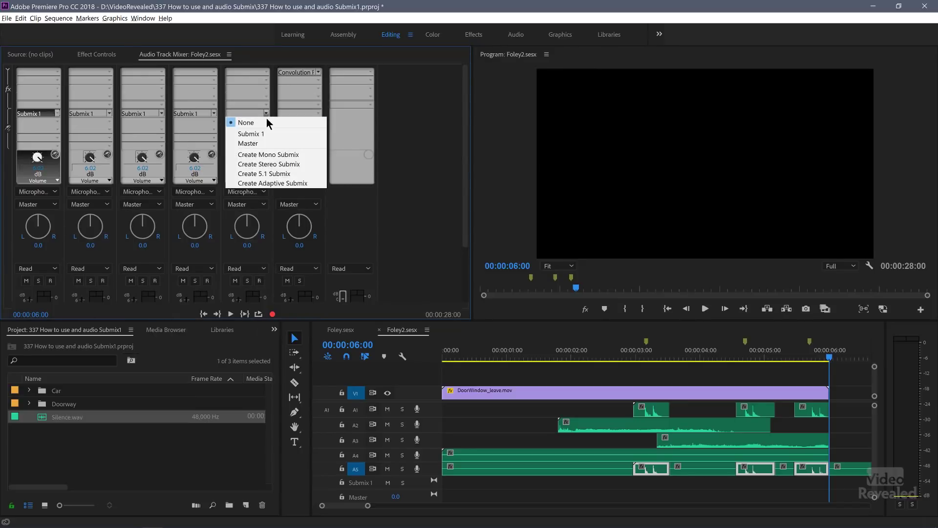
{"action": "left_click", "coordinate": [267, 134]}
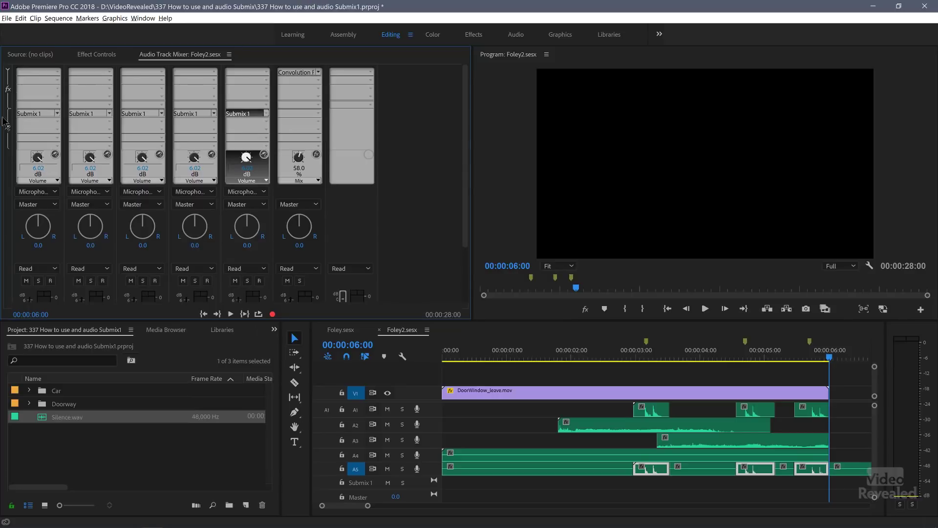
{"action": "left_click", "coordinate": [8, 72]}
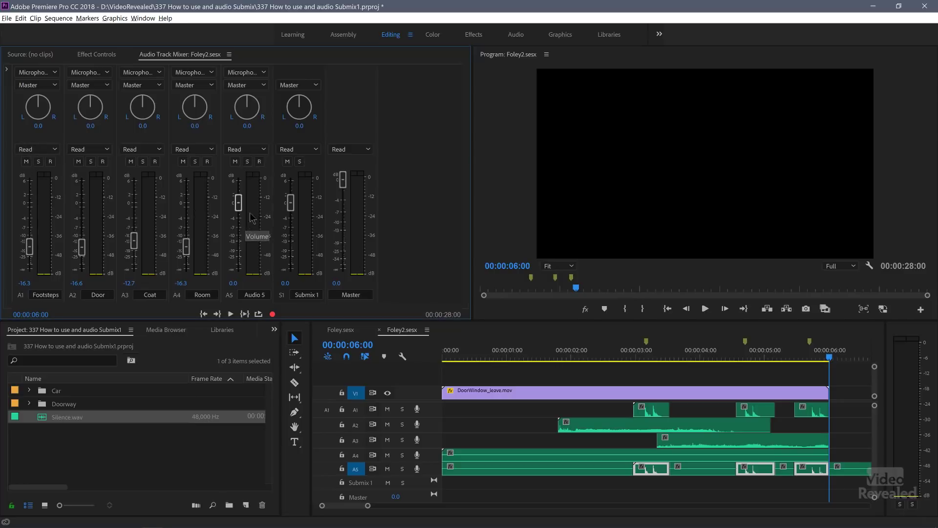
- Solo Audio 5 and play it back from the start of the sequence
{"action": "left_click", "coordinate": [249, 161]}
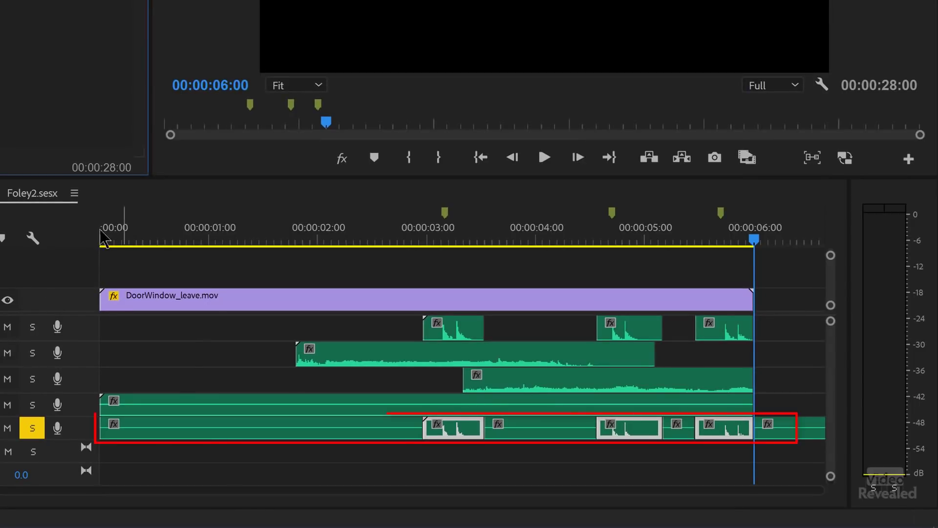
{"action": "left_click", "coordinate": [103, 238]}
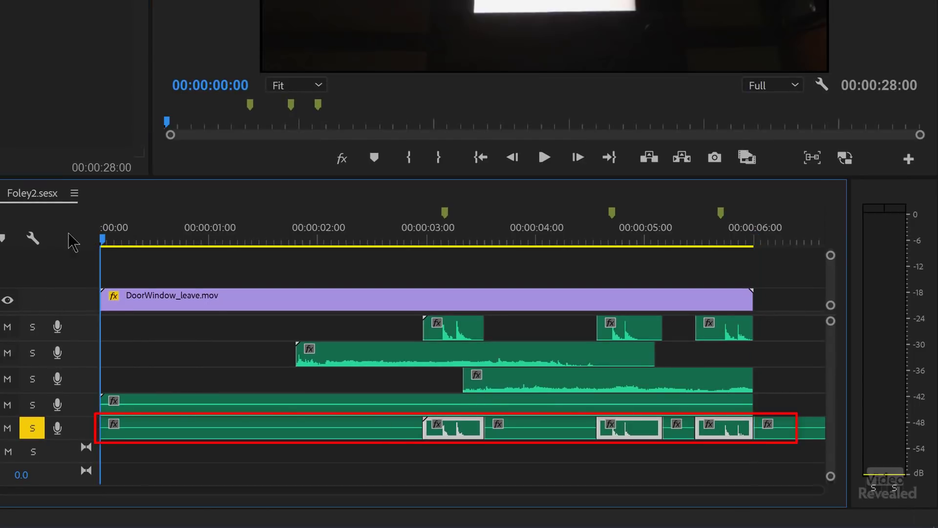
{"action": "key", "text": "space"}
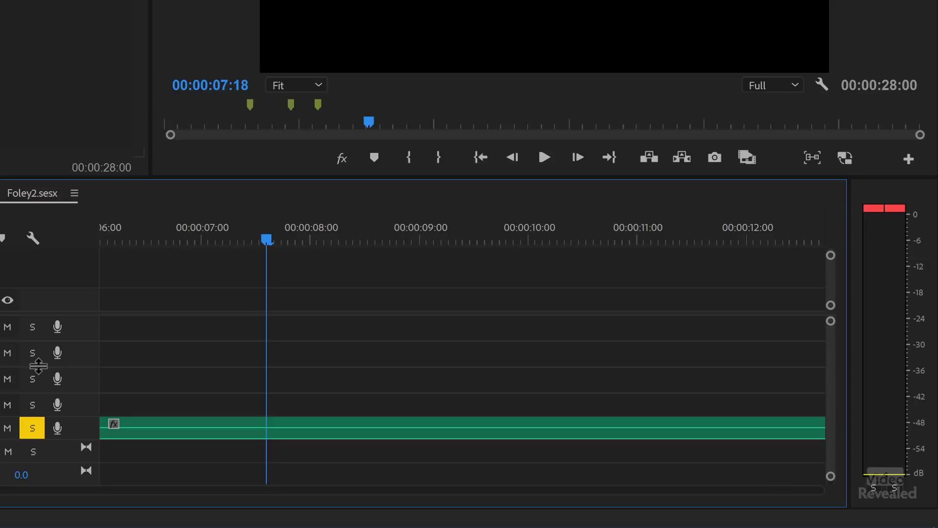
- Trim Audio 5's silence clip so it ends at 00:00:06:00, then fit the timeline
{"action": "key", "text": "backslash"}
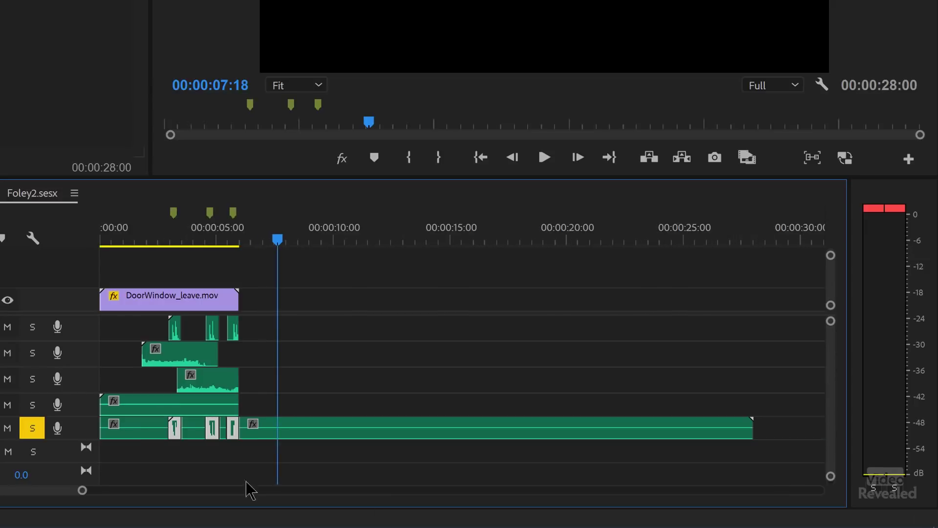
{"action": "left_click_drag", "start_coordinate": [620, 416], "coordinate": [238, 429]}
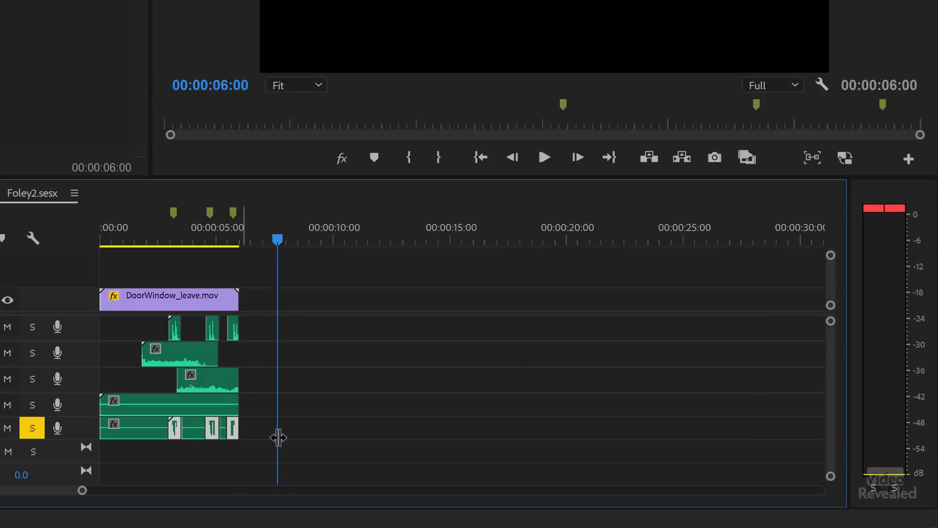
{"action": "key", "text": "backslash"}
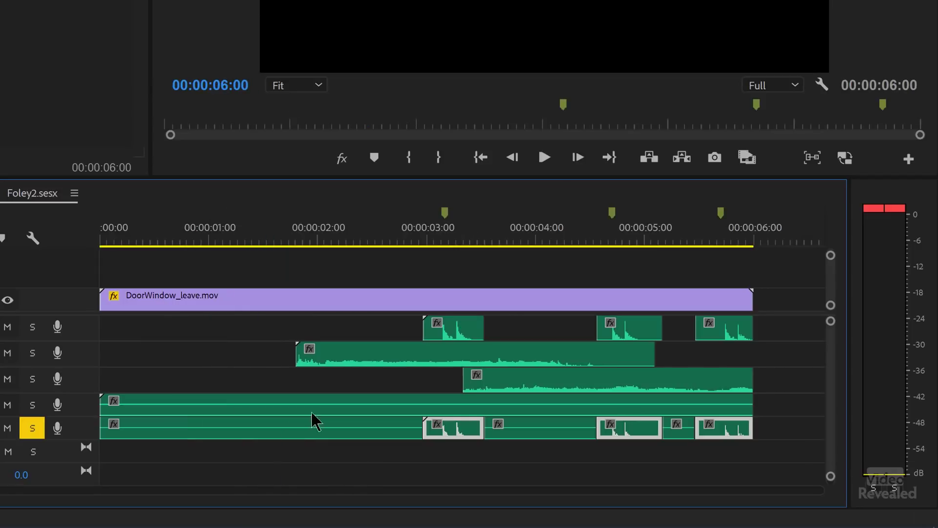
- Solo A1 and play the original footsteps
{"action": "left_click", "coordinate": [33, 326]}
{"action": "left_click", "coordinate": [32, 428]}
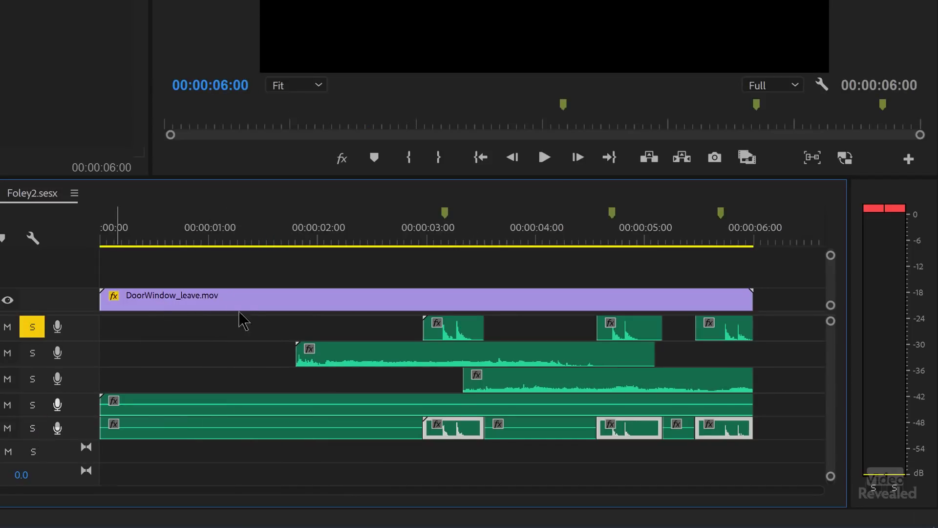
{"action": "left_click", "coordinate": [392, 231]}
{"action": "key", "text": "space"}
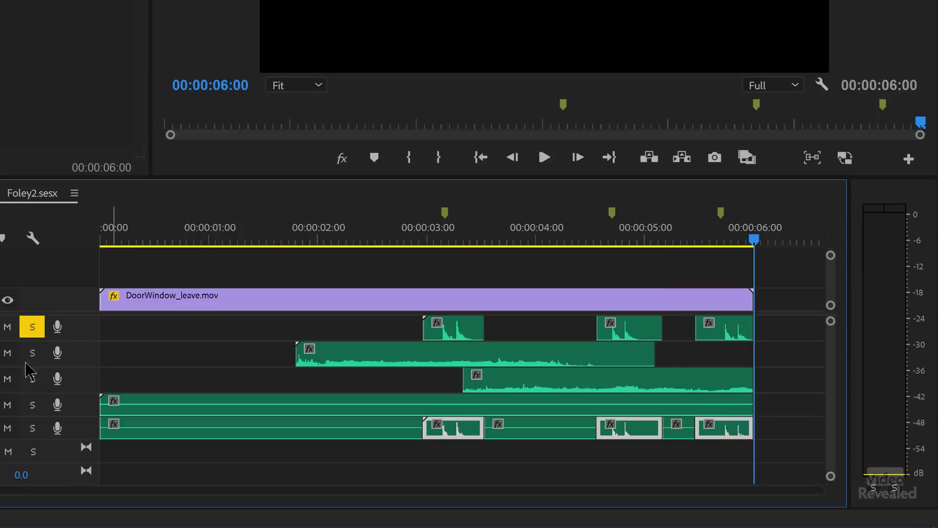
- Audition the copied footsteps soloed on A5, then clear the solo and mute A1
{"action": "left_click", "coordinate": [32, 326]}
{"action": "left_click", "coordinate": [33, 427]}
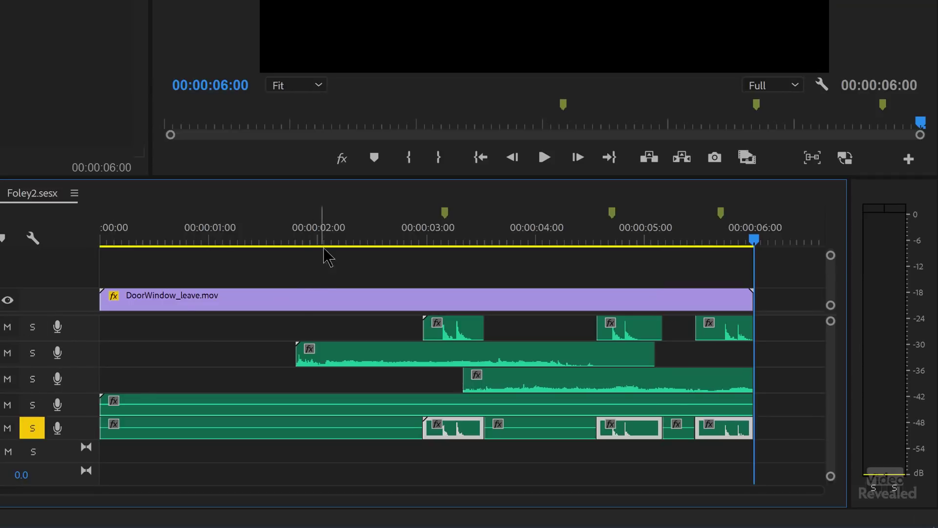
{"action": "key", "text": "space"}
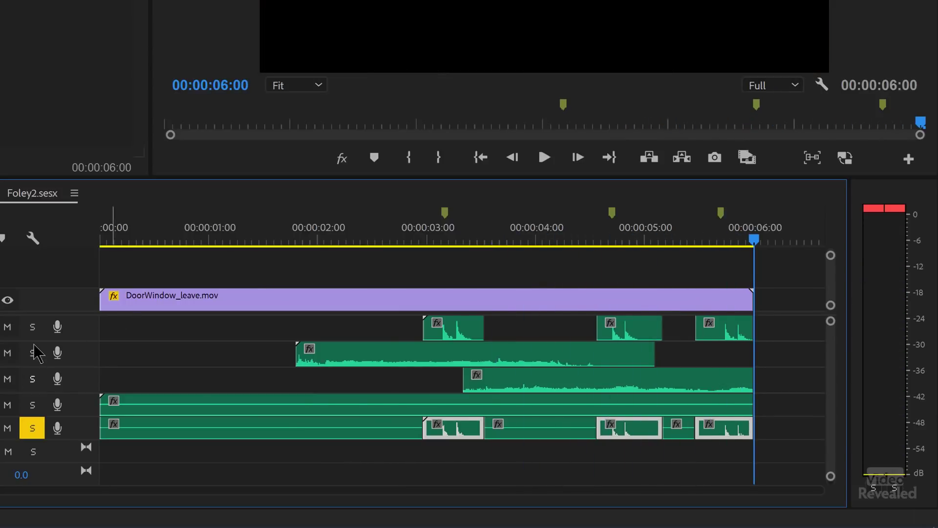
{"action": "left_click", "coordinate": [32, 428]}
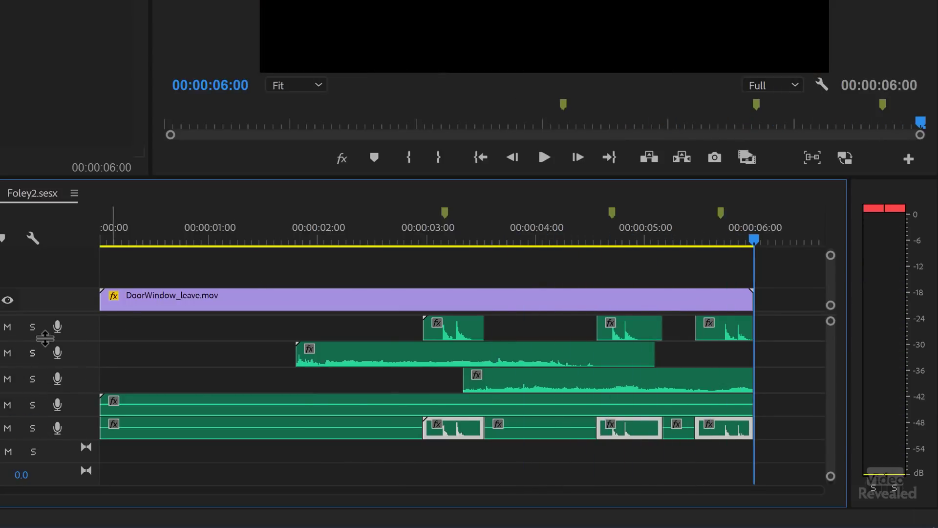
{"action": "left_click", "coordinate": [7, 327]}
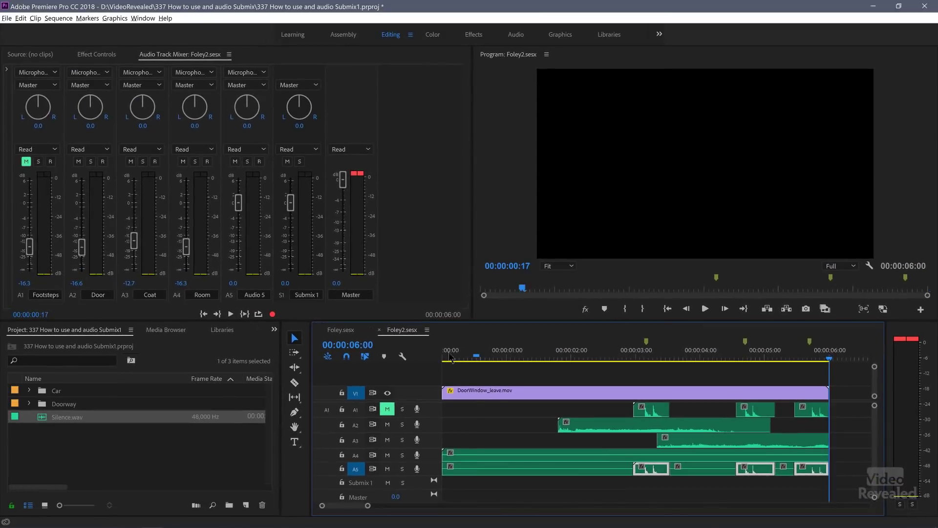
- Lower the Audio 5 fader to -21.0 dB and replay the mix from the start
{"action": "left_click_drag", "start_coordinate": [450, 359], "coordinate": [423, 359]}
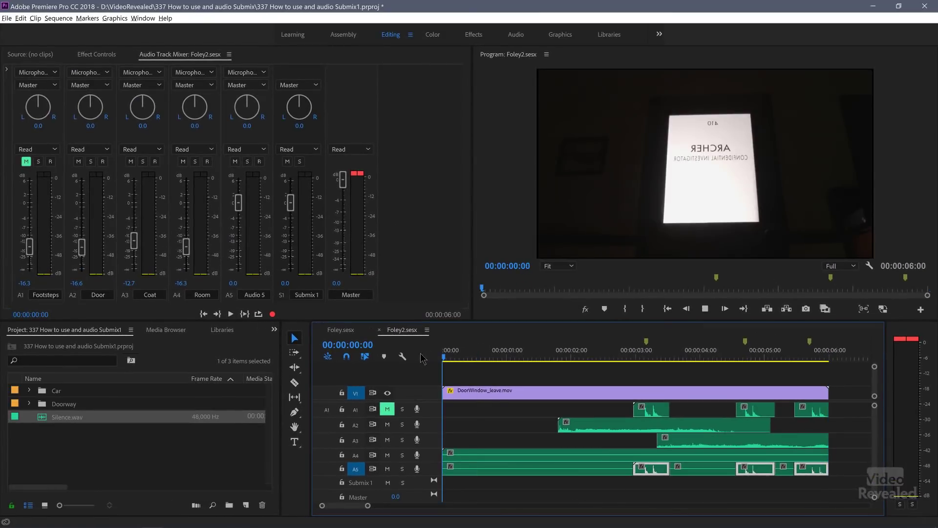
{"action": "key", "text": "space"}
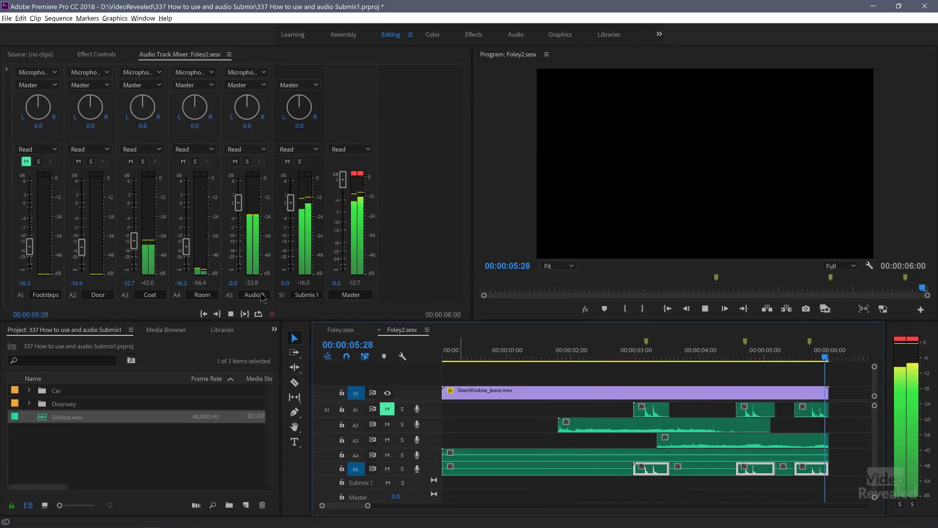
{"action": "left_click_drag", "start_coordinate": [240, 203], "coordinate": [236, 241]}
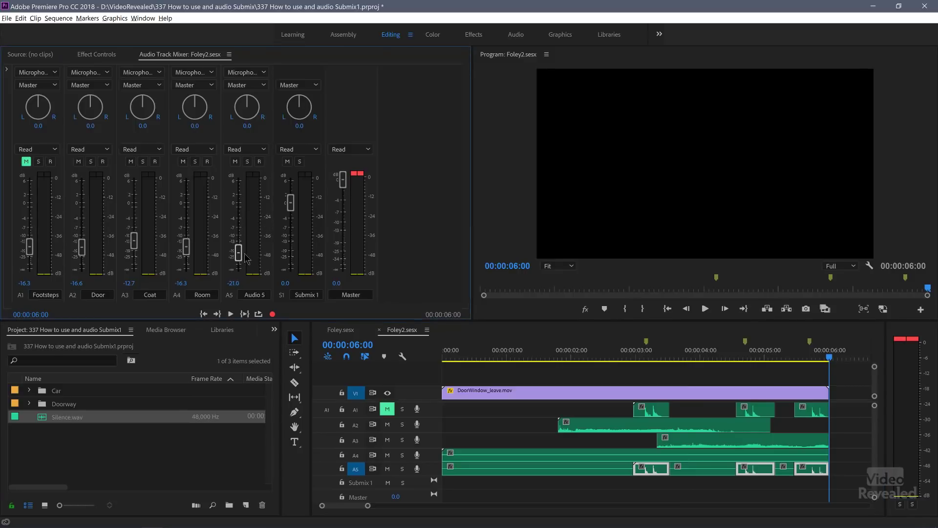
{"action": "left_click", "coordinate": [443, 358]}
{"action": "key", "text": "space"}
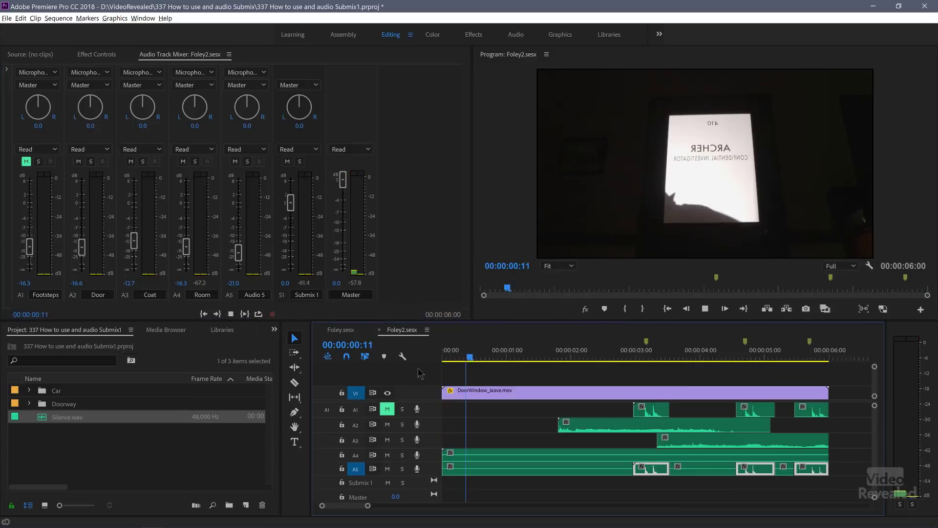